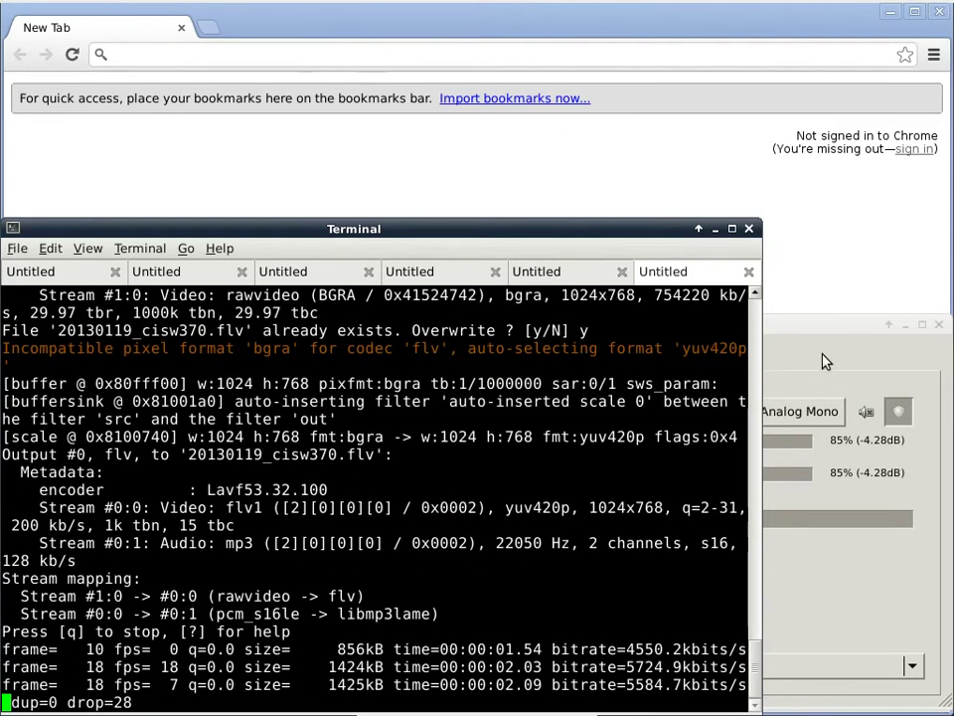
Bring the Volume Control window forward and check the recording levels of the microphone capture.
{"action": "left_click", "coordinate": [841, 330]}
{"action": "left_click", "coordinate": [179, 360]}
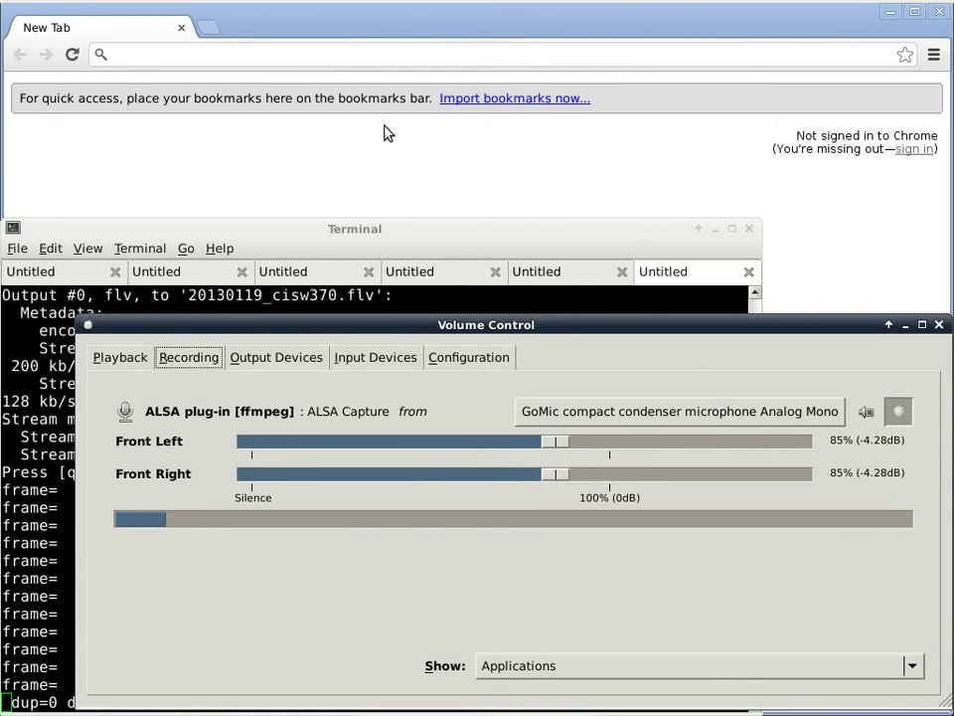
Switch to the Chrome window and load moodle.losrios.edu.
{"action": "left_click", "coordinate": [156, 56]}
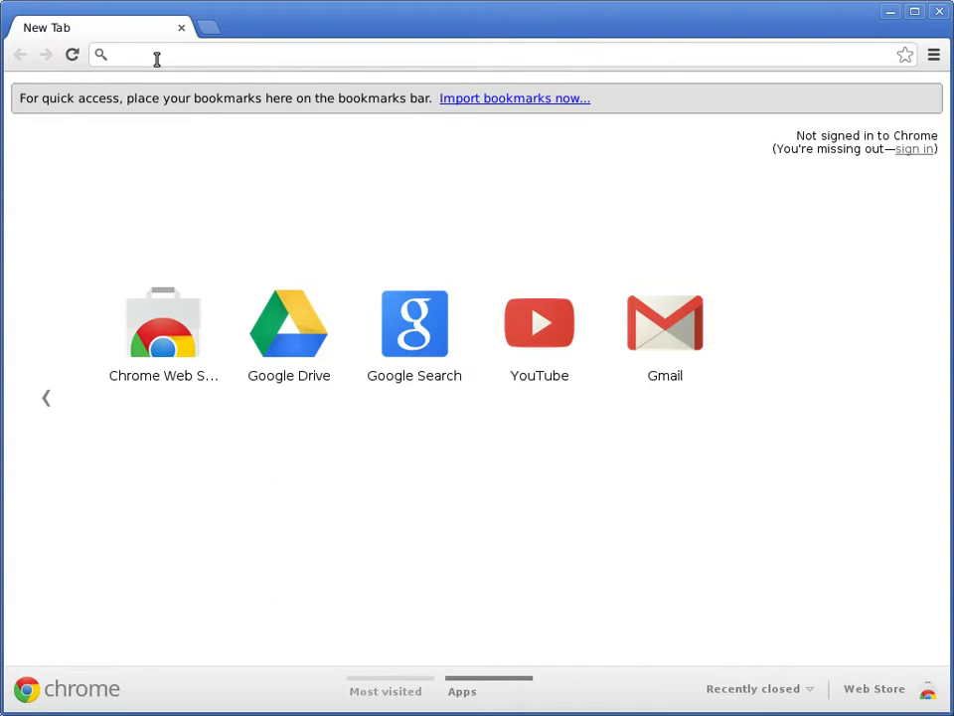
{"action": "type", "text": "mood"}
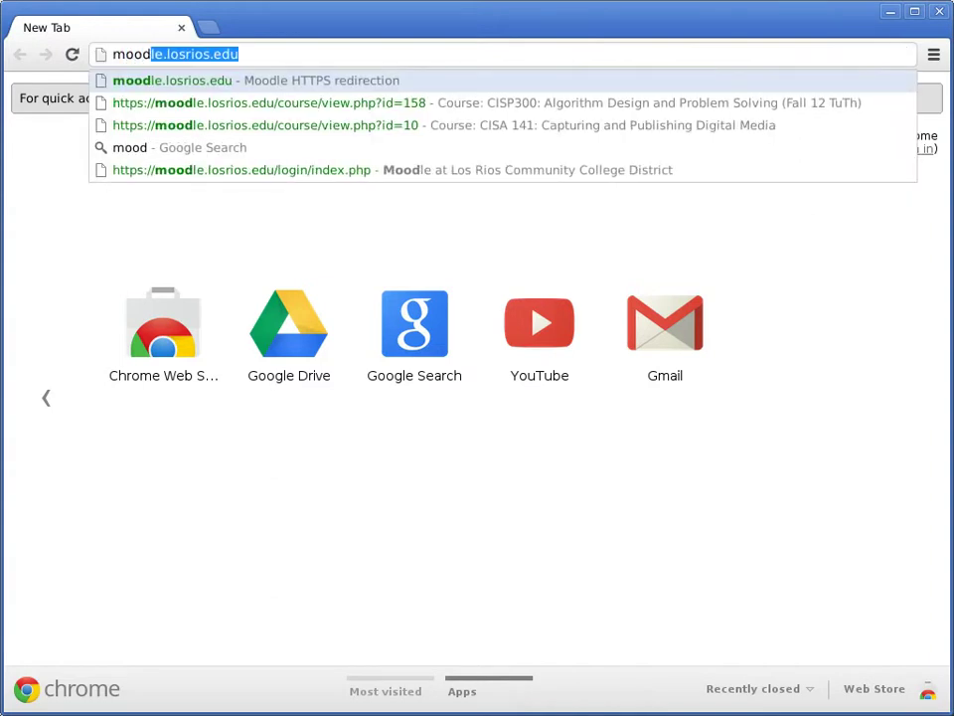
{"action": "type", "text": "le.losrio"}
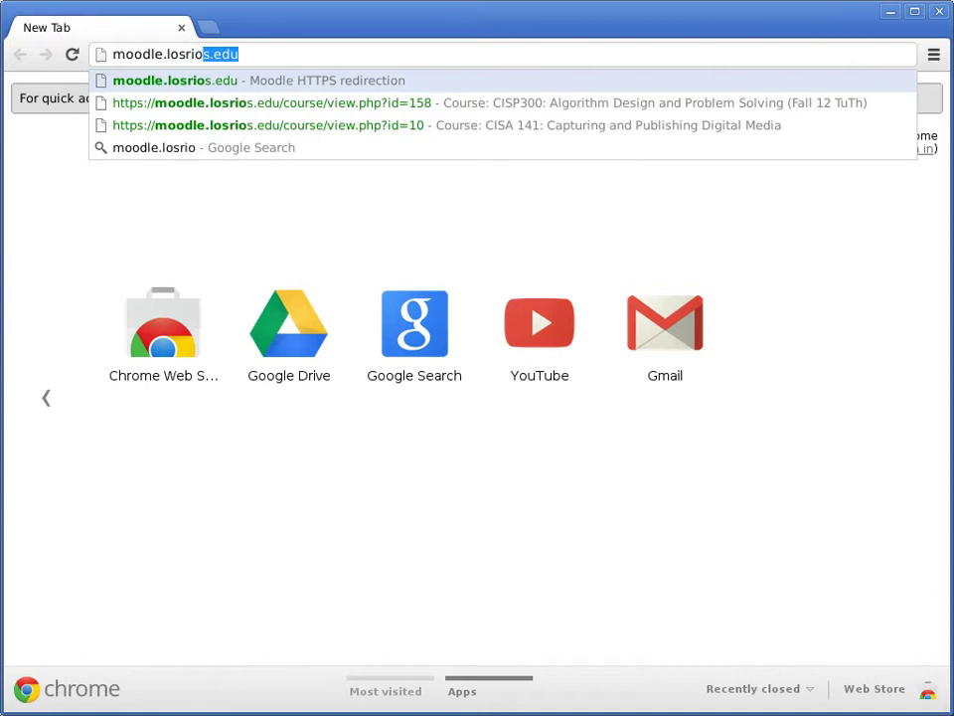
{"action": "key", "text": "End"}
{"action": "key", "text": "Return"}
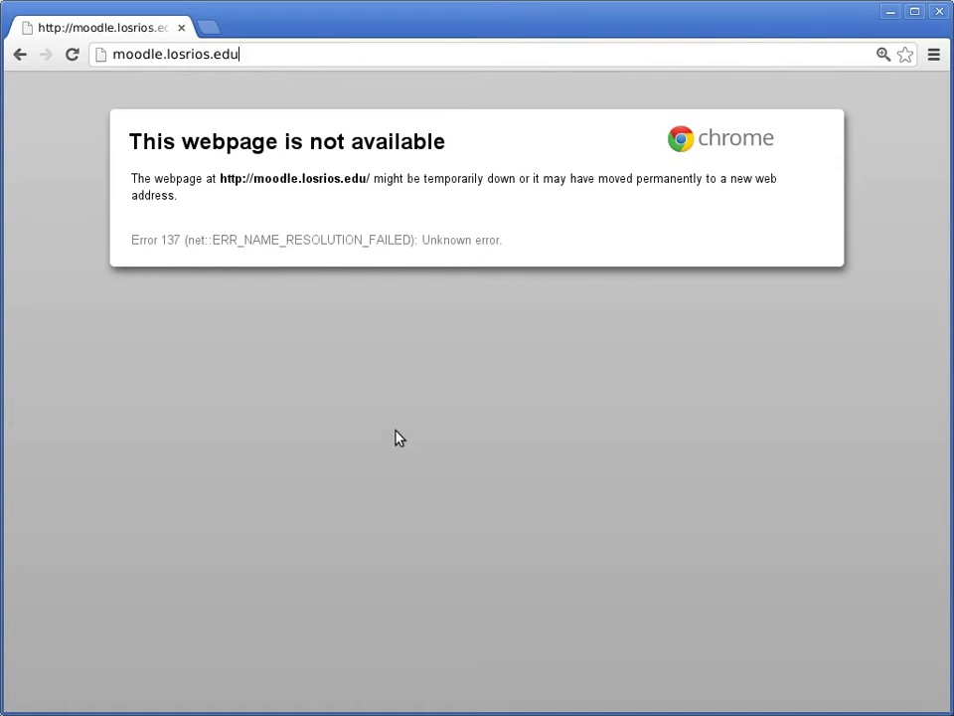
Switch to the second Terminal session and try to list the network interfaces with ifconfig.
{"action": "key", "text": "alt+Tab"}
{"action": "key", "text": "alt+Tab"}
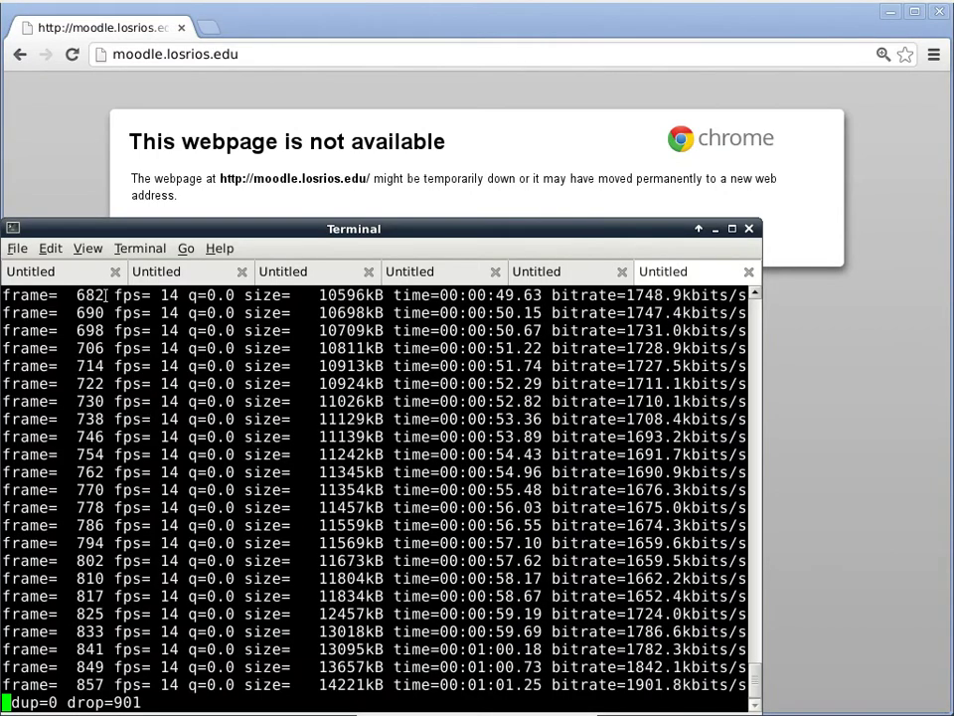
{"action": "left_click", "coordinate": [149, 279]}
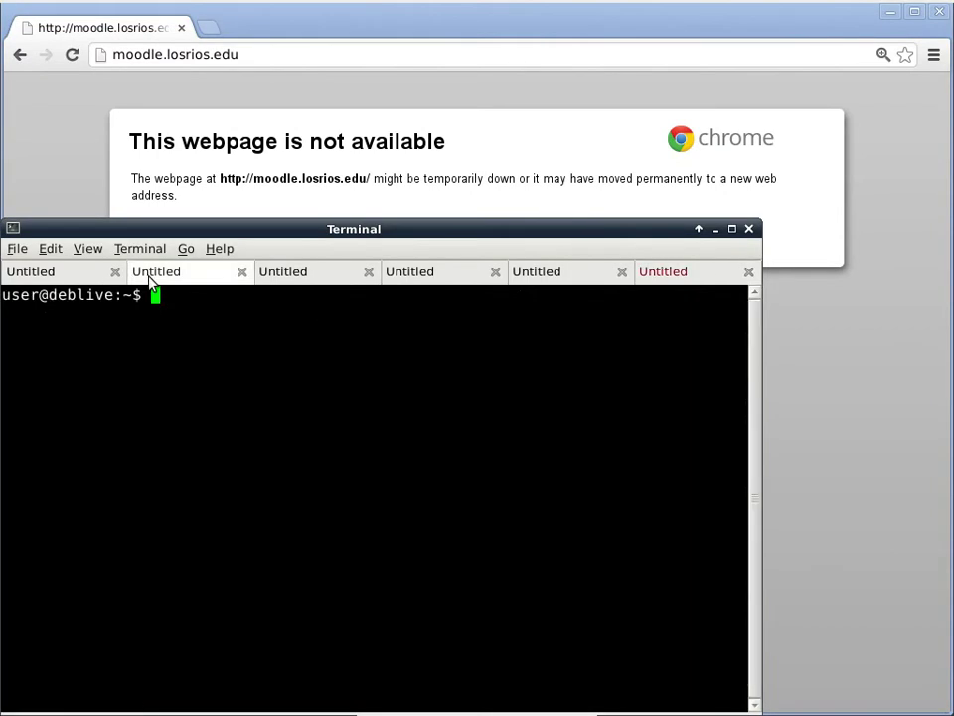
{"action": "type", "text": "ifconfig"}
{"action": "key", "text": "Return"}
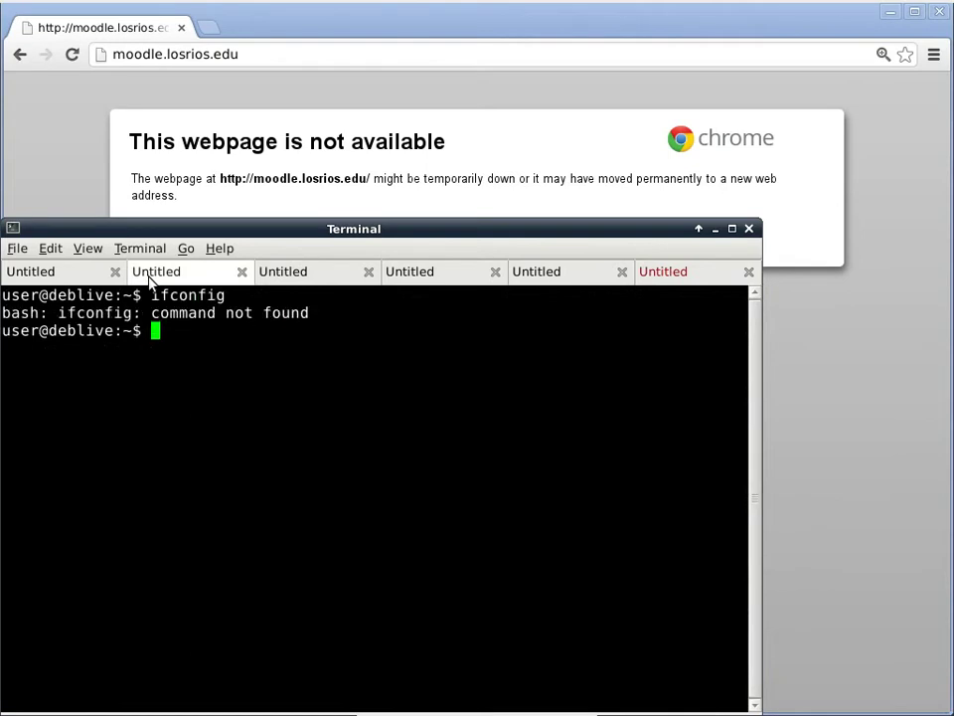
Become root with su, supplying the root password, and list the network interfaces with ifconfig.
{"action": "type", "text": "su"}
{"action": "key", "text": "Return"}
{"action": "key", "text": "Return"}
{"action": "type", "text": "i"}
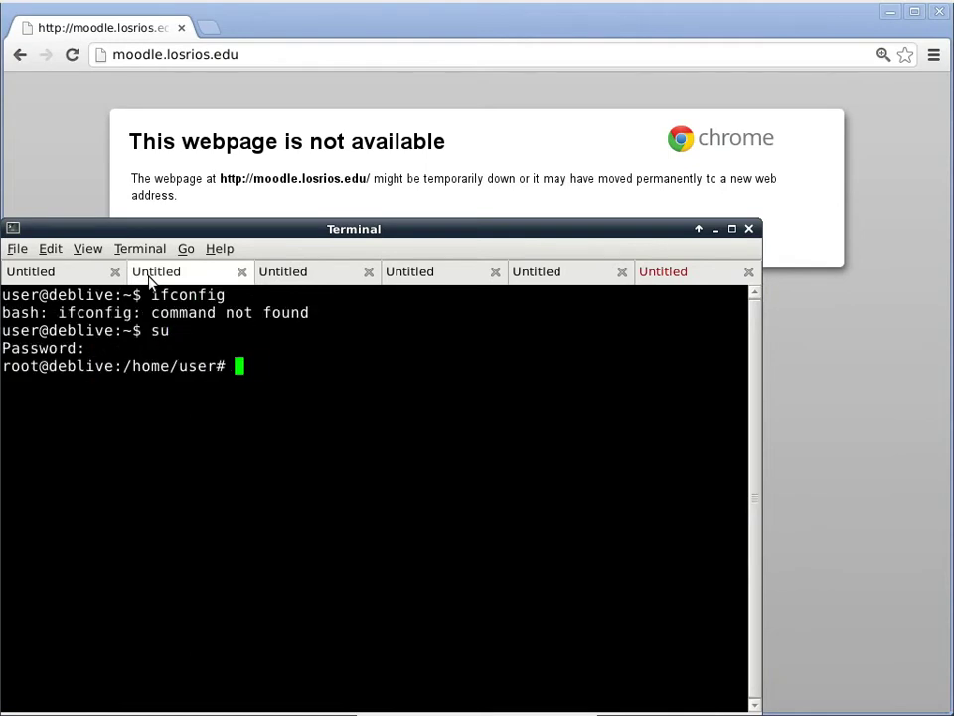
{"action": "type", "text": "fconfig"}
{"action": "key", "text": "Return"}
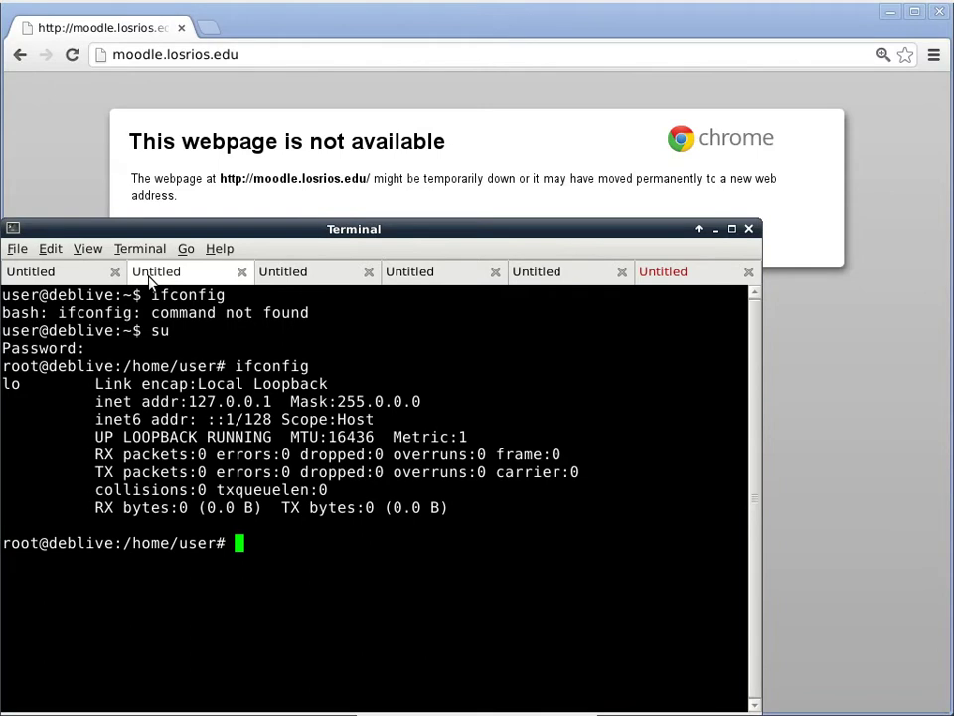
Begin an /etc/init.d/ command, leave it pending, minimise the browser, and examine the network options in Wicd Network Manager.
{"action": "type", "text": "/etc/init.d/"}
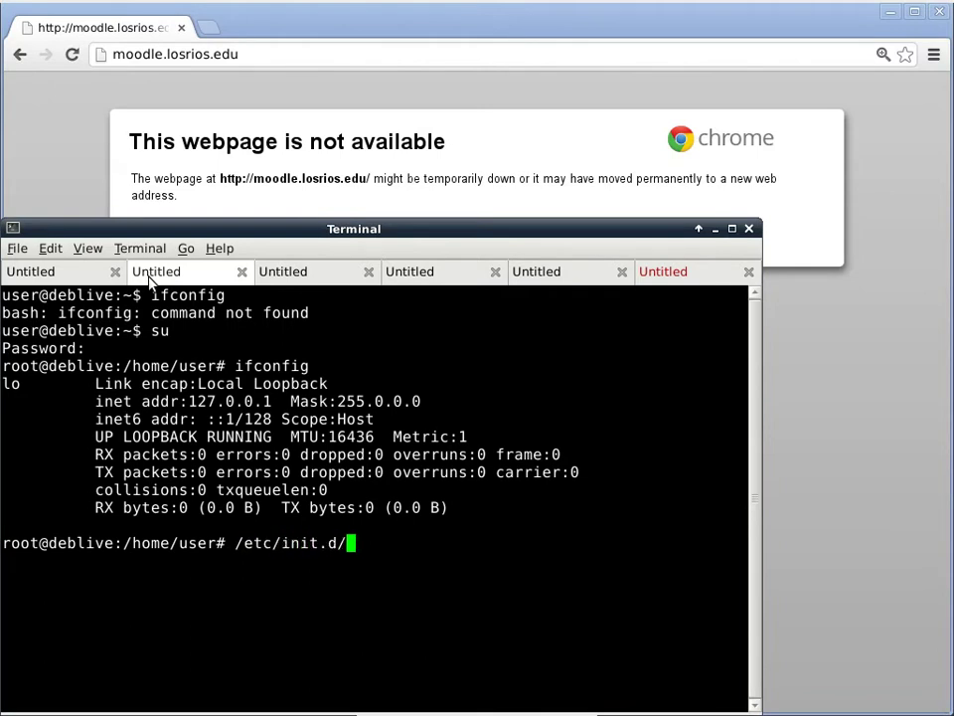
{"action": "left_click", "coordinate": [821, 381]}
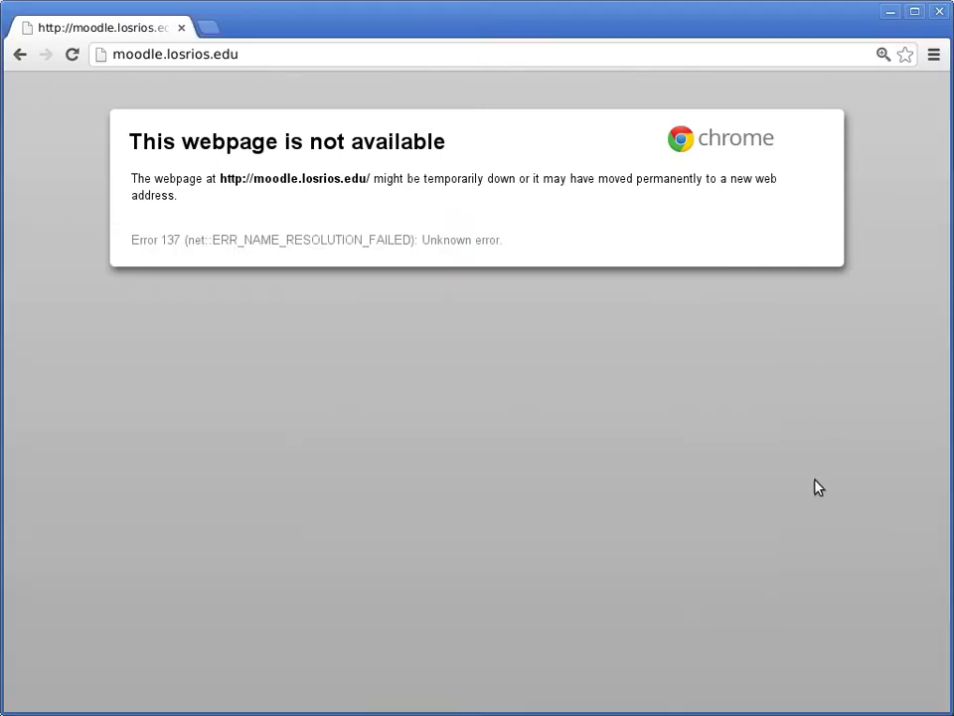
{"action": "left_click", "coordinate": [891, 13]}
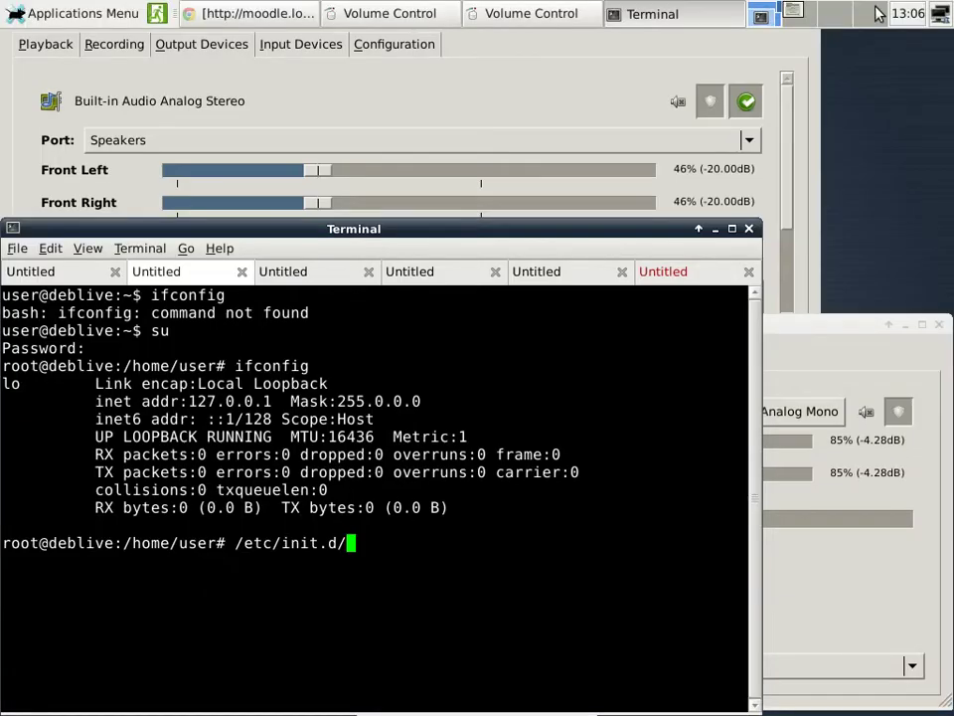
{"action": "left_click", "coordinate": [760, 17]}
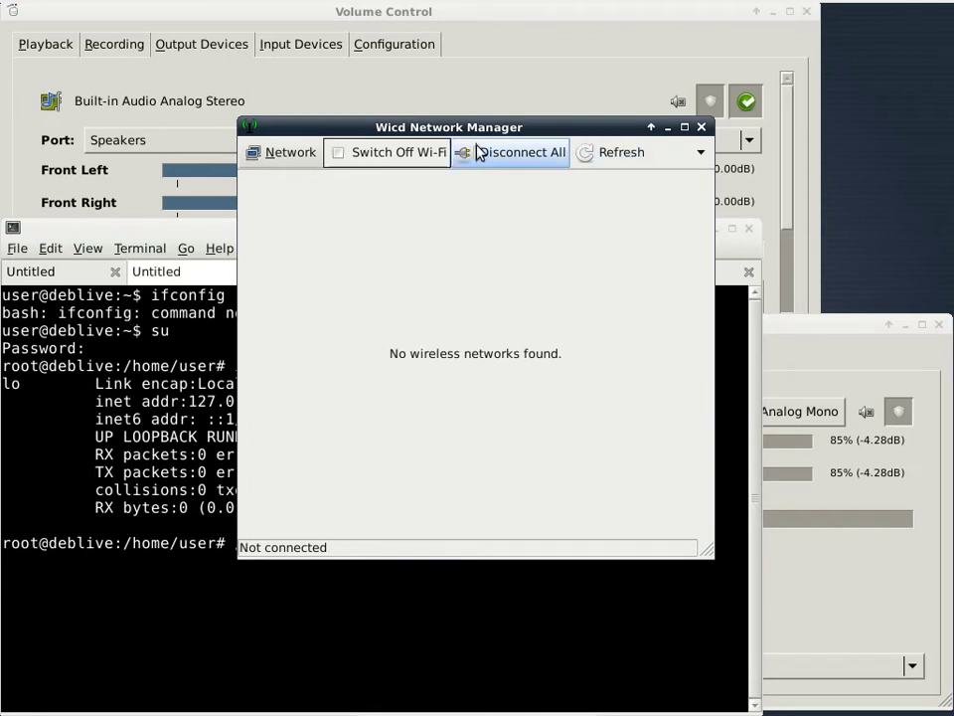
{"action": "left_click", "coordinate": [298, 155]}
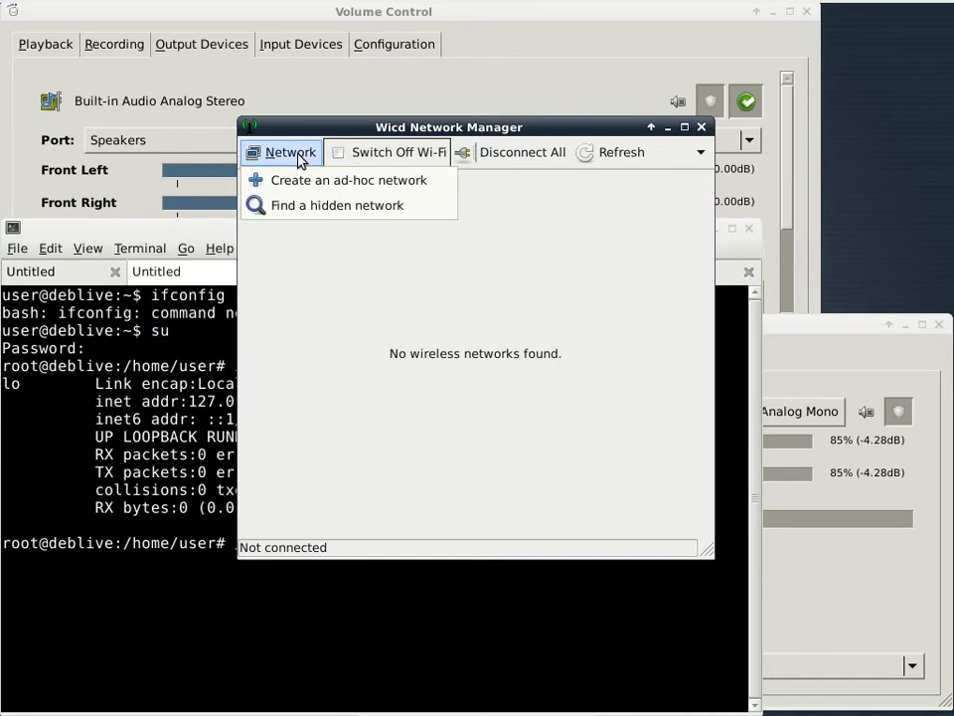
{"action": "left_click", "coordinate": [538, 273]}
Return to the Terminal and clear the unfinished /etc/init.d/ command from the root prompt.
{"action": "left_click", "coordinate": [511, 606]}
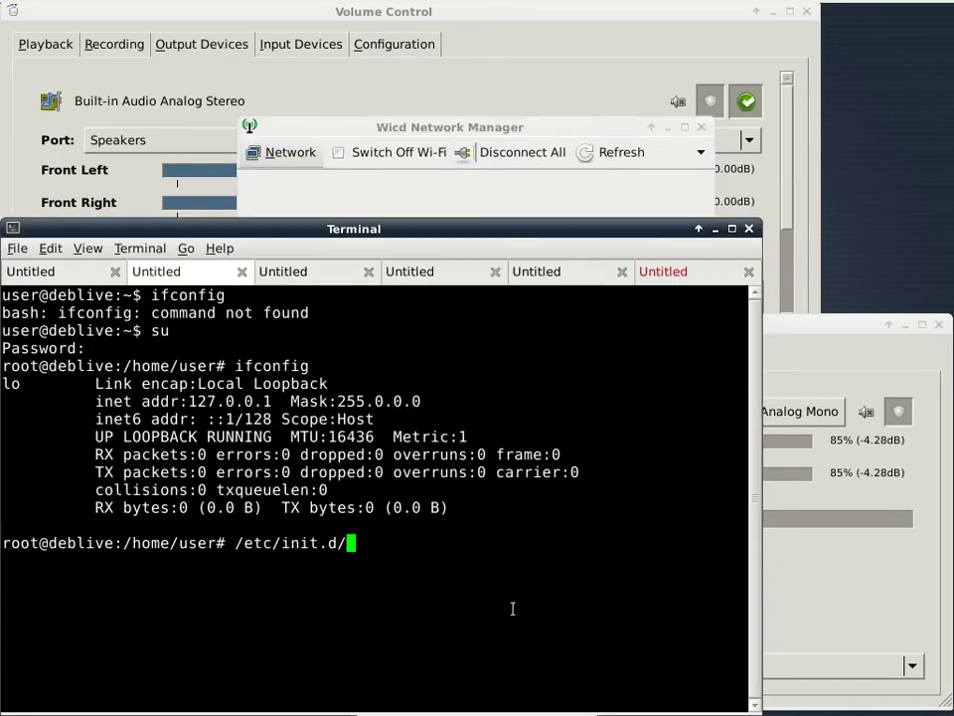
{"action": "key", "text": "BackSpace"}
{"action": "key", "text": "BackSpace"}
{"action": "key", "text": "BackSpace"}
{"action": "key", "text": "BackSpace"}
{"action": "key", "text": "BackSpace"}
{"action": "key", "text": "BackSpace"}
{"action": "key", "text": "BackSpace"}
{"action": "key", "text": "BackSpace"}
{"action": "key", "text": "BackSpace"}
{"action": "key", "text": "BackSpace"}
{"action": "key", "text": "BackSpace"}
{"action": "key", "text": "BackSpace"}
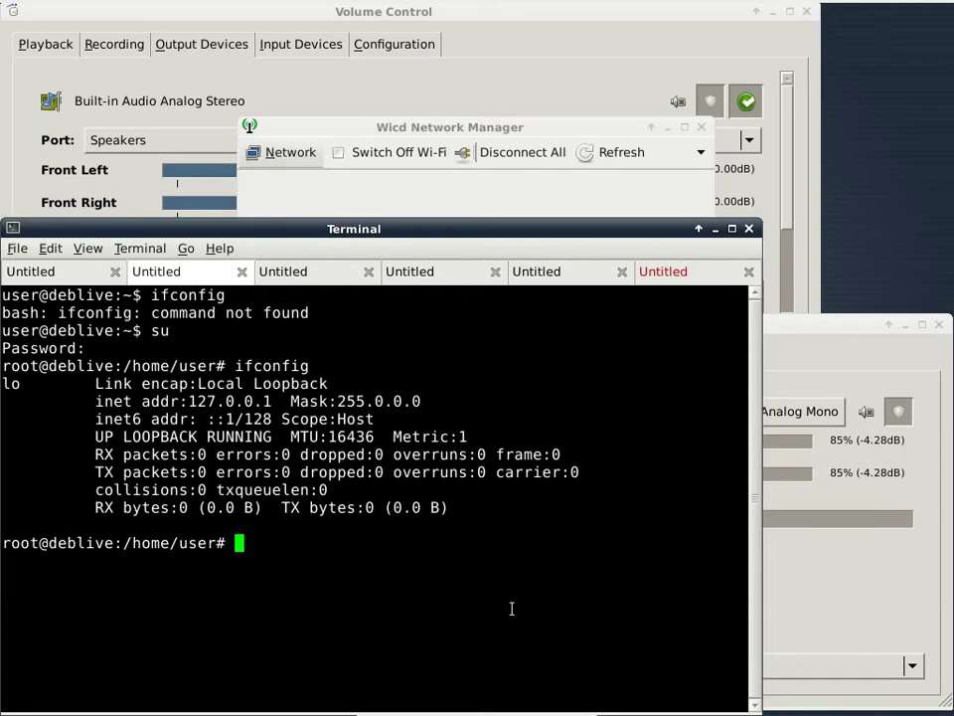
{"action": "type", "text": "ifconfig teh0"}
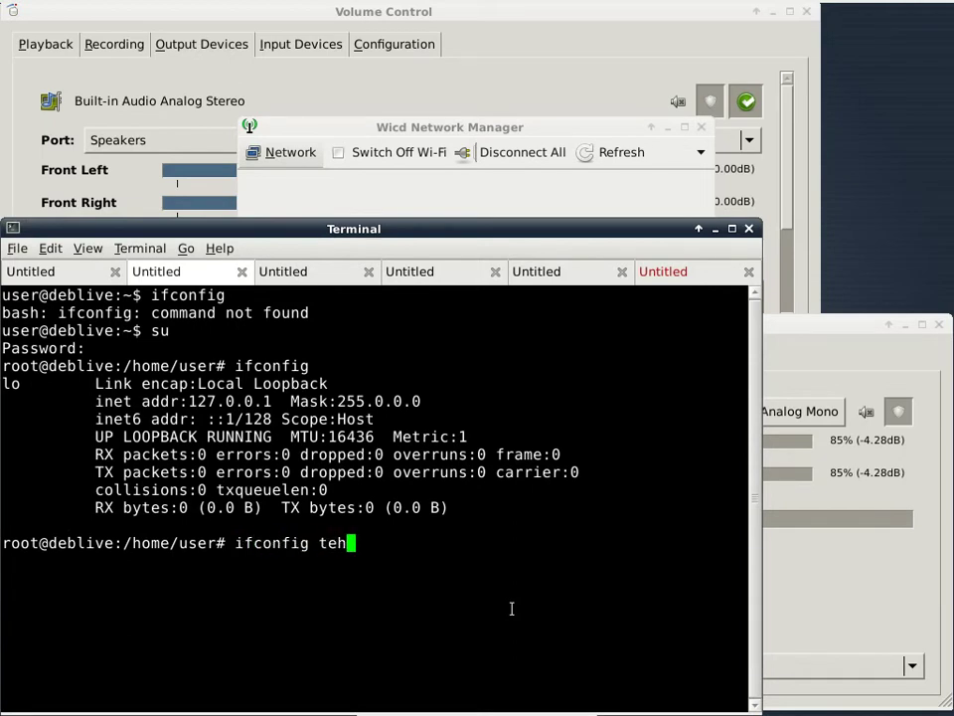
{"action": "key", "text": "BackSpace"}
{"action": "key", "text": "BackSpace"}
{"action": "key", "text": "BackSpace"}
{"action": "key", "text": "BackSpace"}
{"action": "type", "text": "eht0"}
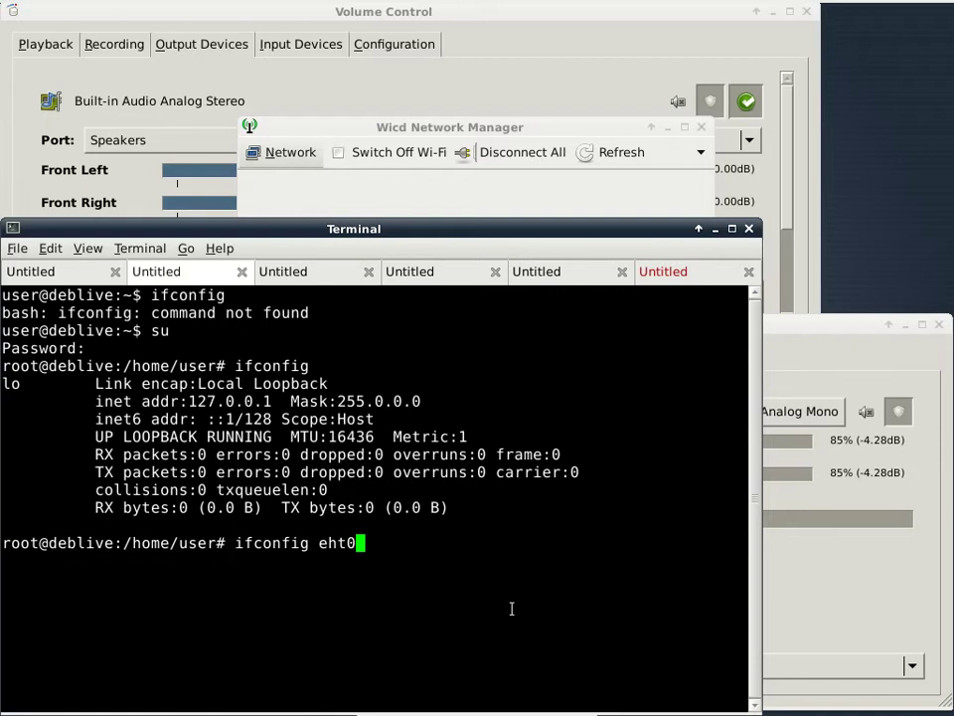
{"action": "key", "text": "BackSpace"}
{"action": "key", "text": "BackSpace"}
{"action": "key", "text": "BackSpace"}
{"action": "key", "text": "BackSpace"}
{"action": "key", "text": "BackSpace"}
{"action": "key", "text": "BackSpace"}
{"action": "key", "text": "BackSpace"}
{"action": "key", "text": "BackSpace"}
{"action": "key", "text": "BackSpace"}
{"action": "key", "text": "BackSpace"}
{"action": "key", "text": "BackSpace"}
{"action": "key", "text": "BackSpace"}
Try to bring up the wired interfaces eth0 and eth1 with ifup.
{"action": "type", "text": "up eth"}
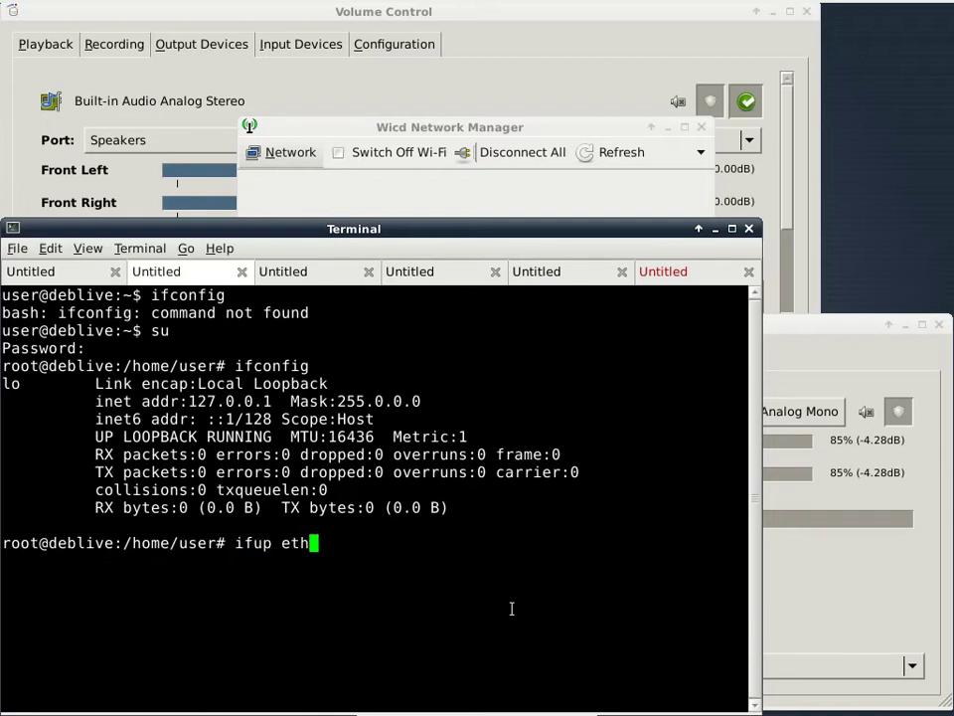
{"action": "type", "text": "0"}
{"action": "key", "text": "Return"}
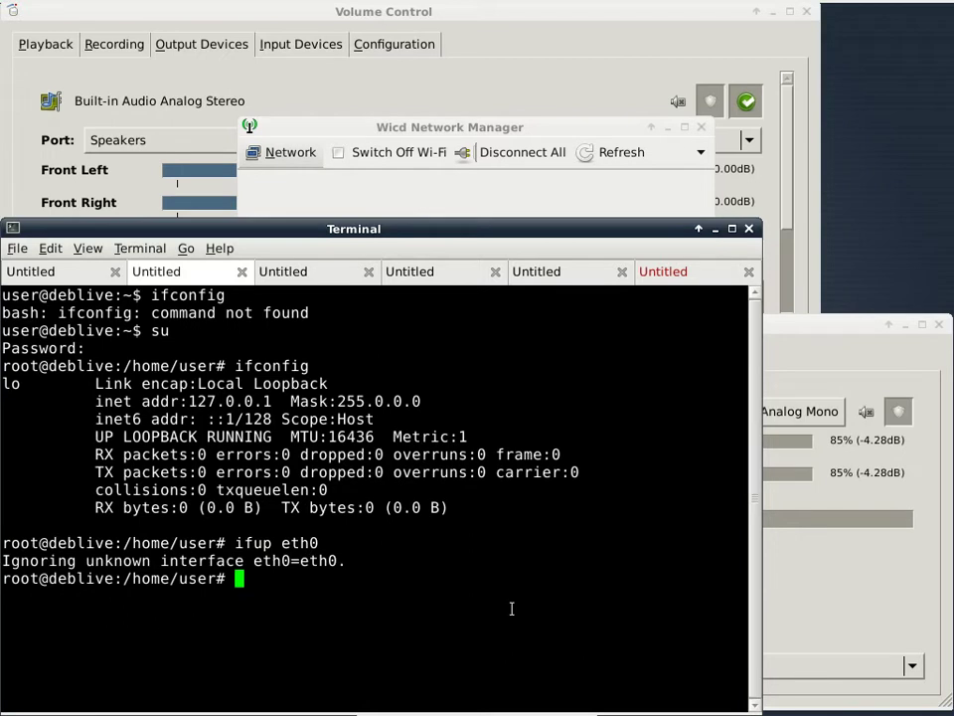
{"action": "type", "text": "ifup eeth1"}
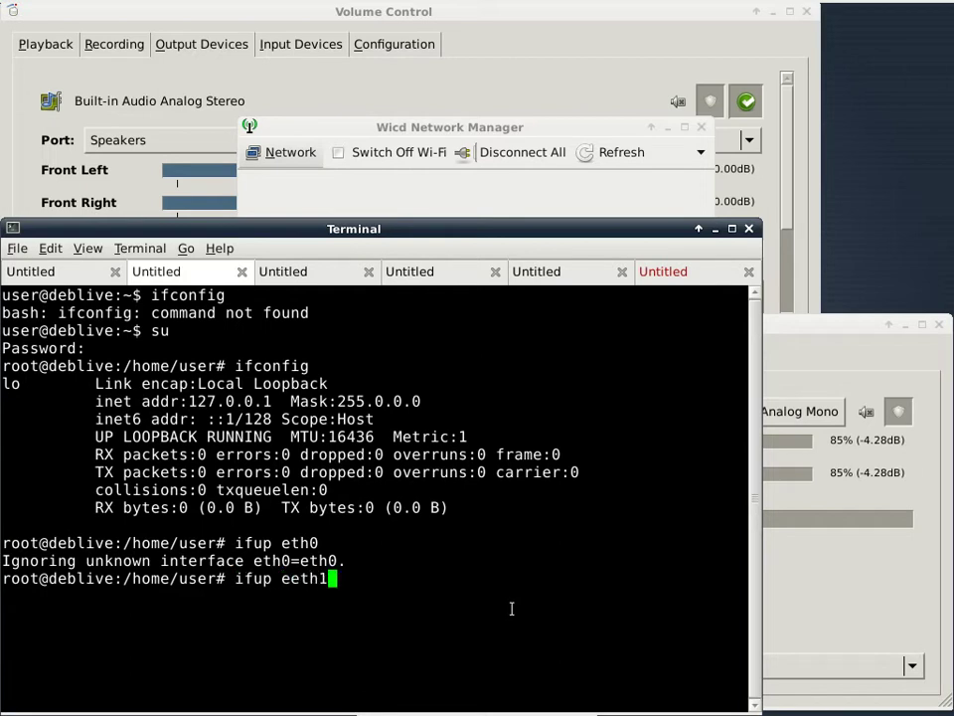
{"action": "key", "text": "Return"}
{"action": "type", "text": "ifup eth1"}
{"action": "key", "text": "Return"}
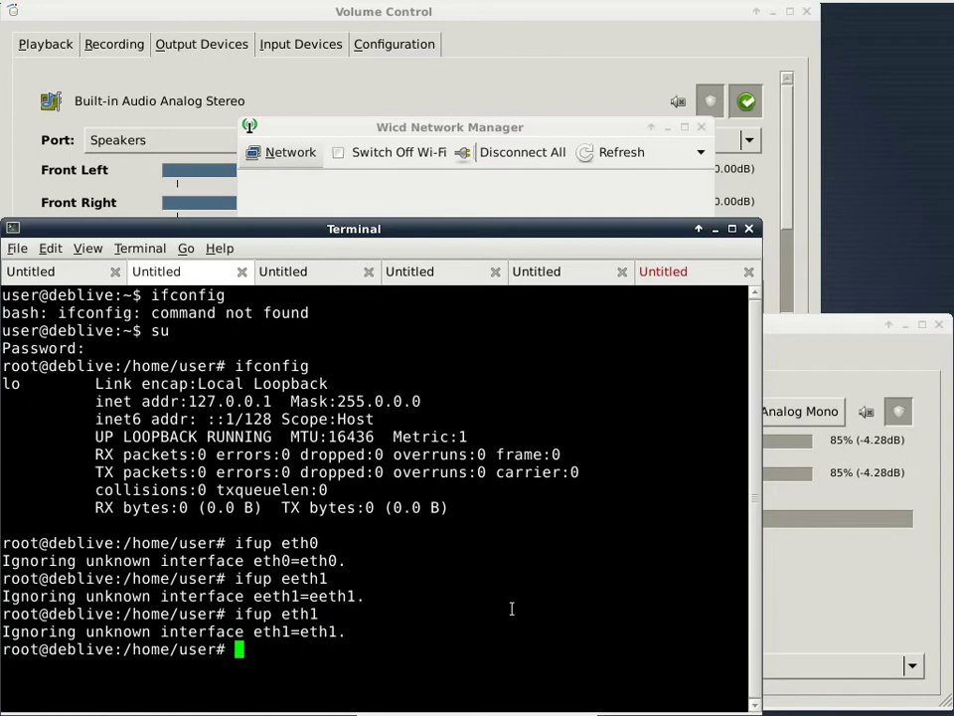
Page through the kernel messages with dmesg | less and search them for eth entries.
{"action": "type", "text": "dmesg | less"}
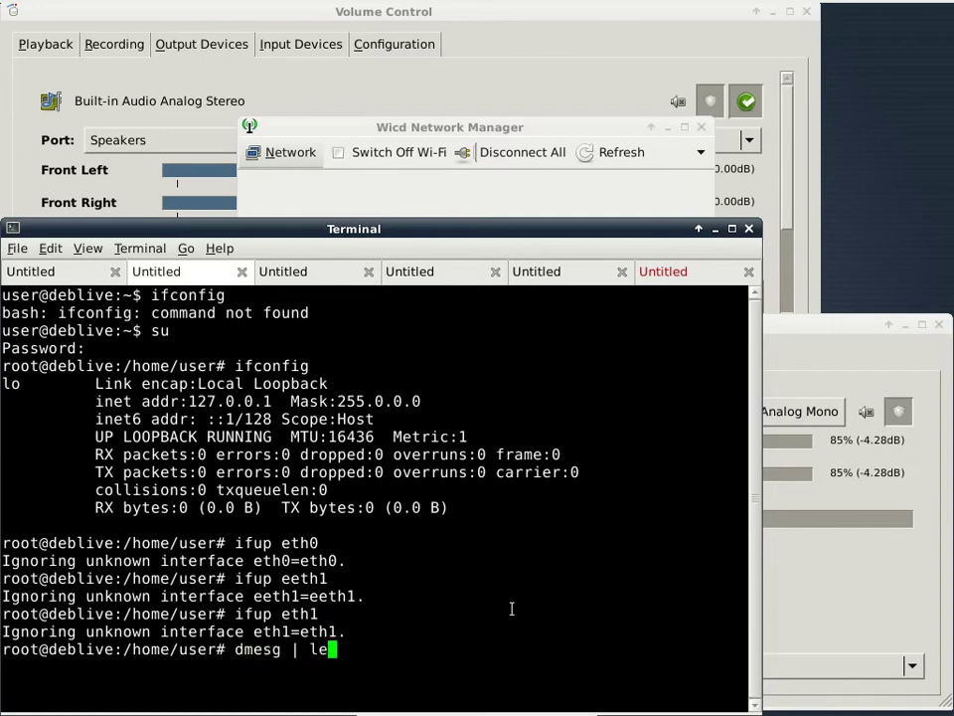
{"action": "key", "text": "Return"}
{"action": "type", "text": "/eth"}
{"action": "key", "text": "Return"}
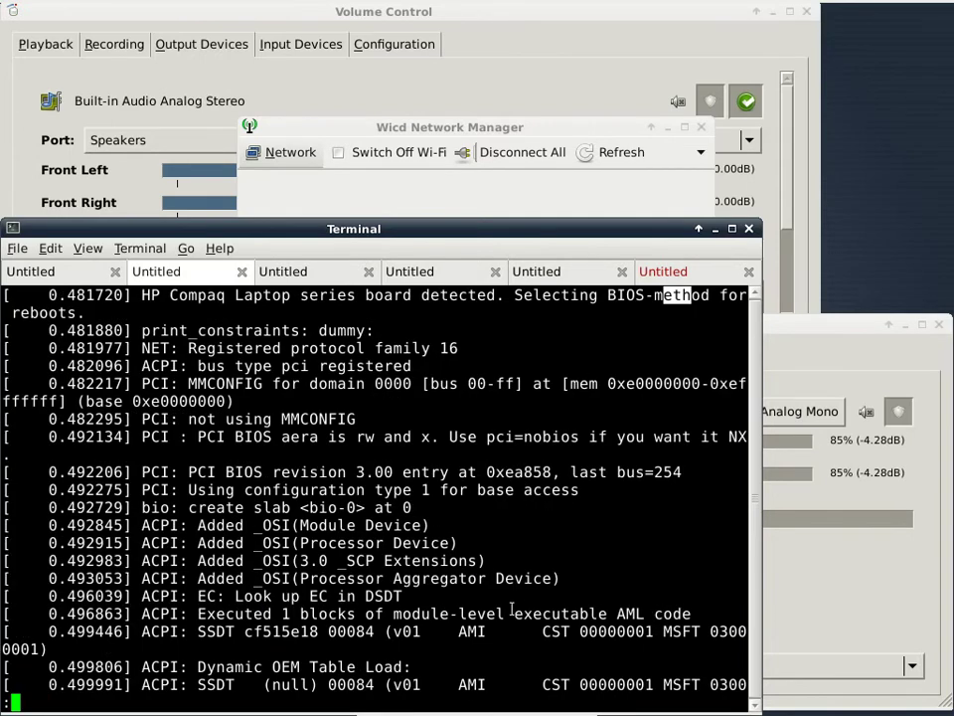
{"action": "key", "text": "n"}
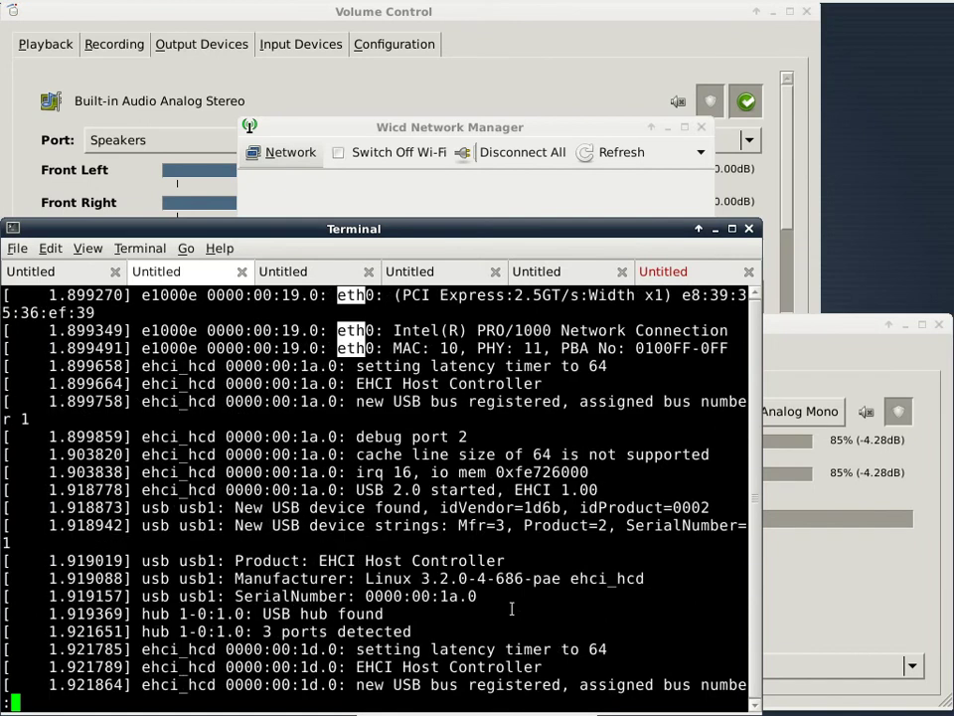
{"action": "key", "text": "Down"}
{"action": "key", "text": "Down"}
{"action": "key", "text": "Down"}
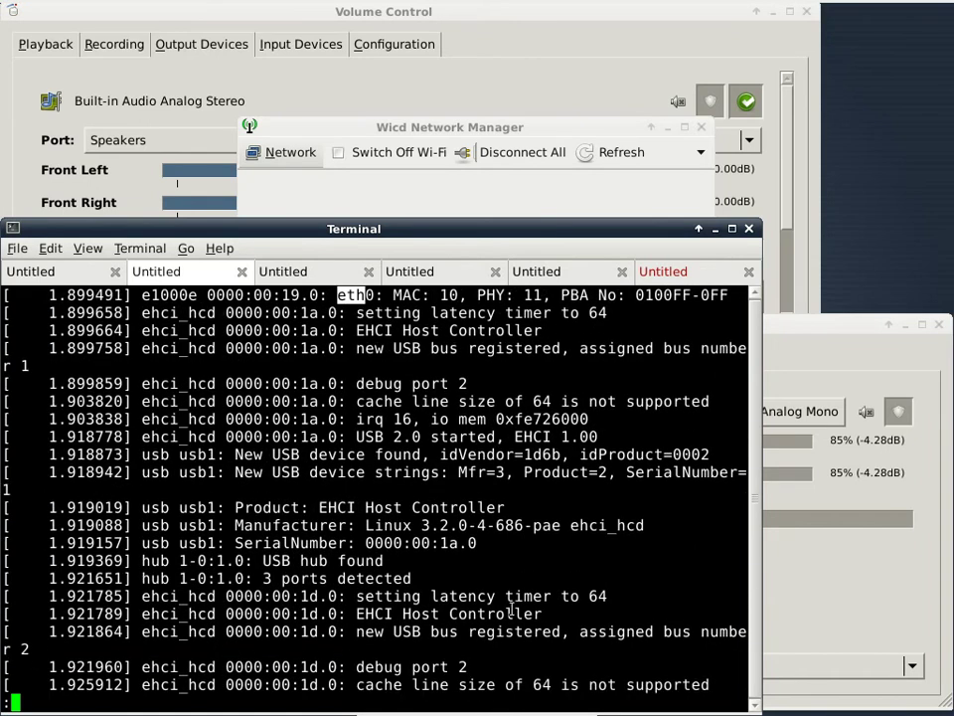
Quit the message viewer and start the networking service with /etc/init.d/networking start.
{"action": "type", "text": "q/etc/init.d/netwo"}
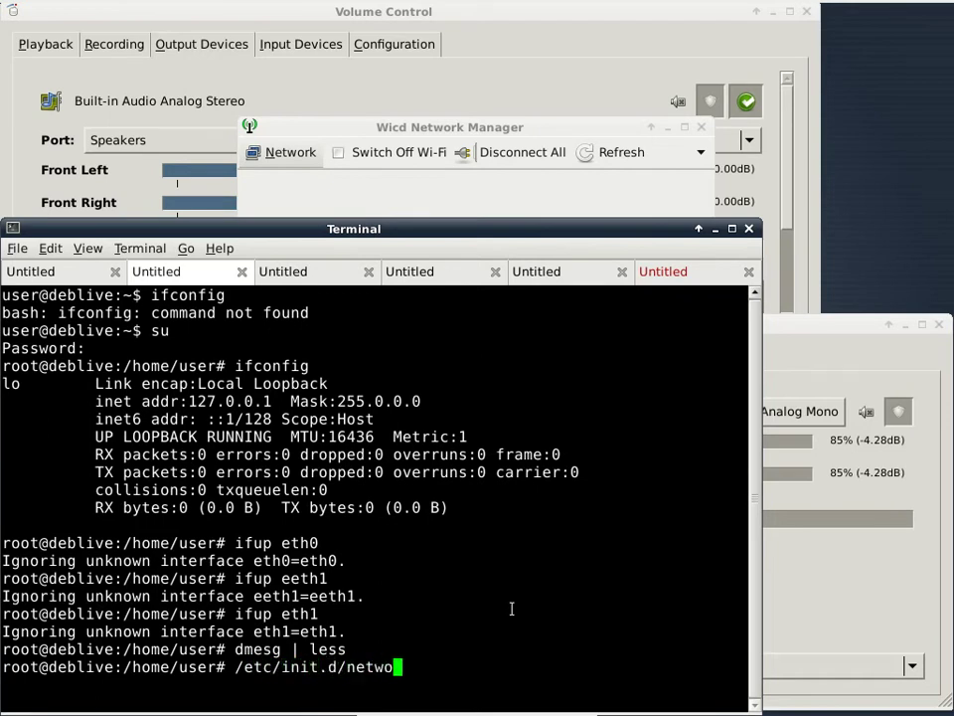
{"action": "key", "text": "Tab"}
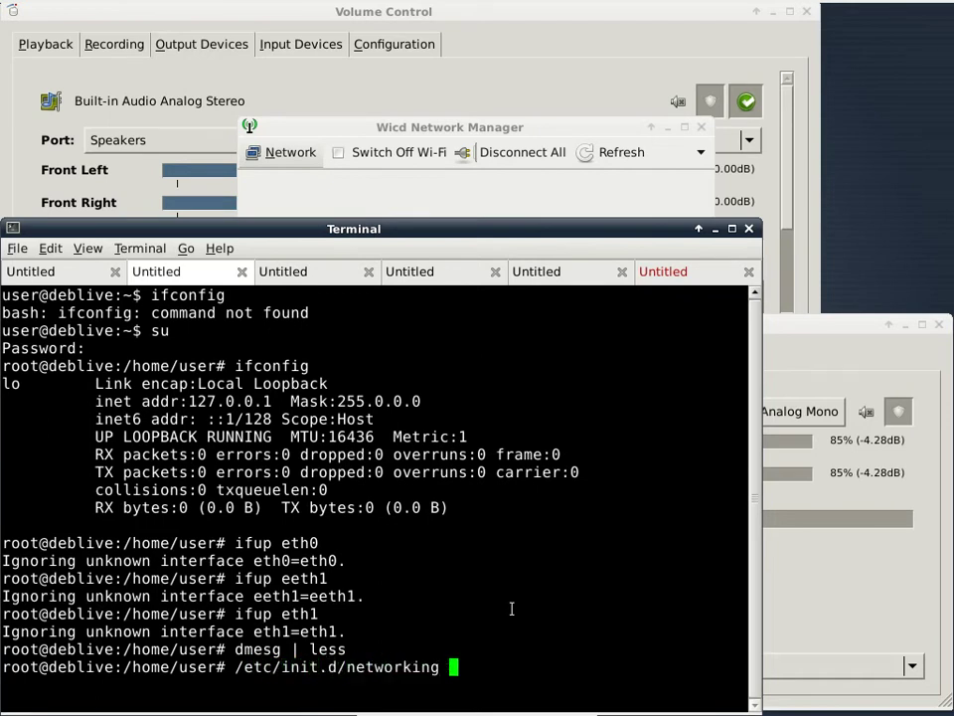
{"action": "type", "text": "start"}
{"action": "key", "text": "Return"}
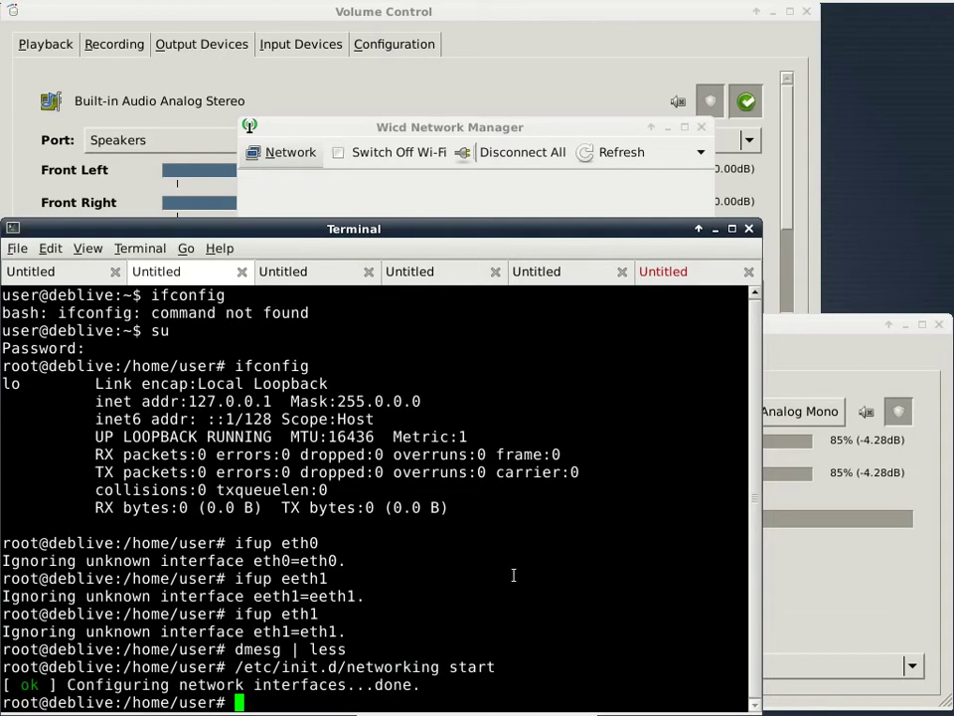
List the network interfaces again with ifconfig and retry bringing up eth0 with ifup.
{"action": "type", "text": "ifconfig"}
{"action": "key", "text": "Return"}
{"action": "type", "text": "ifup eth0"}
{"action": "key", "text": "Return"}
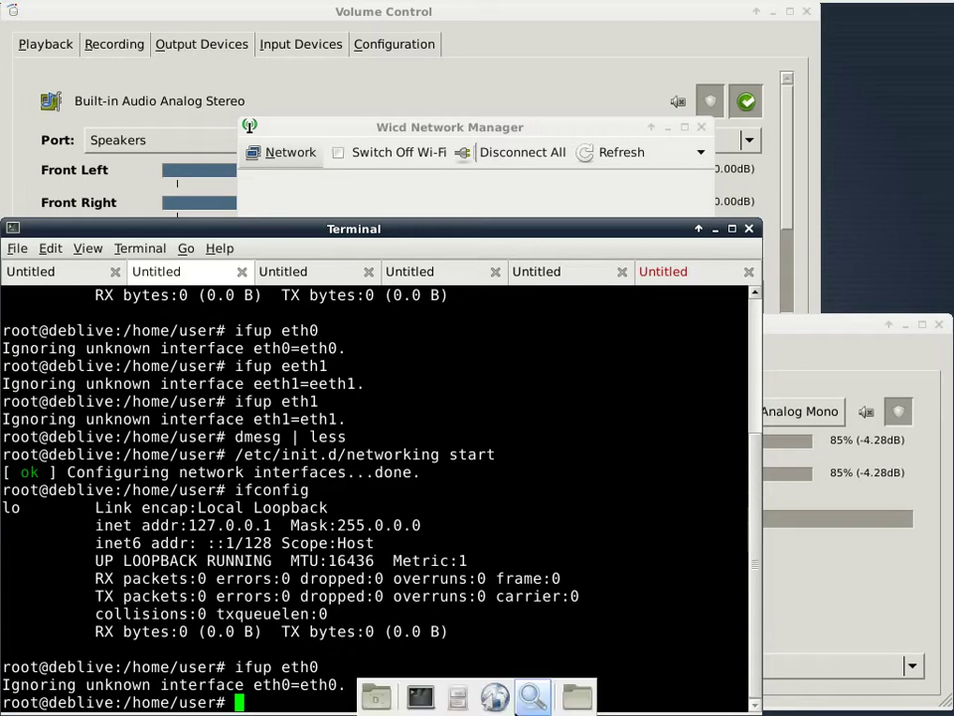
Switch to Wicd Network Manager, check the wired interface field in its preferences, and accept the settings.
{"action": "mouse_move", "coordinate": [564, 11]}
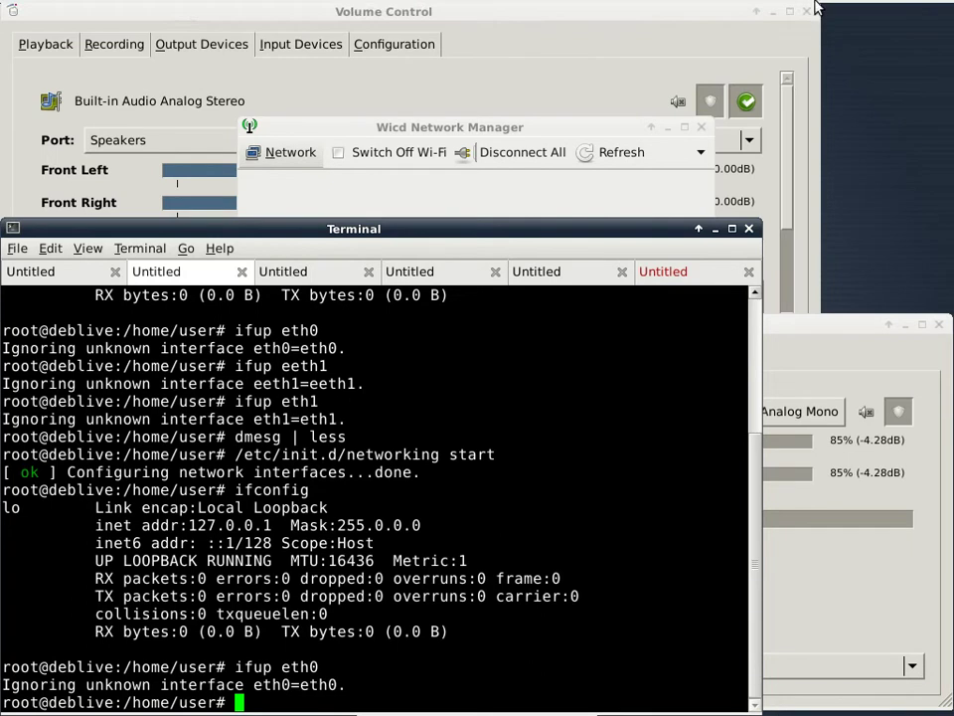
{"action": "left_click", "coordinate": [686, 13]}
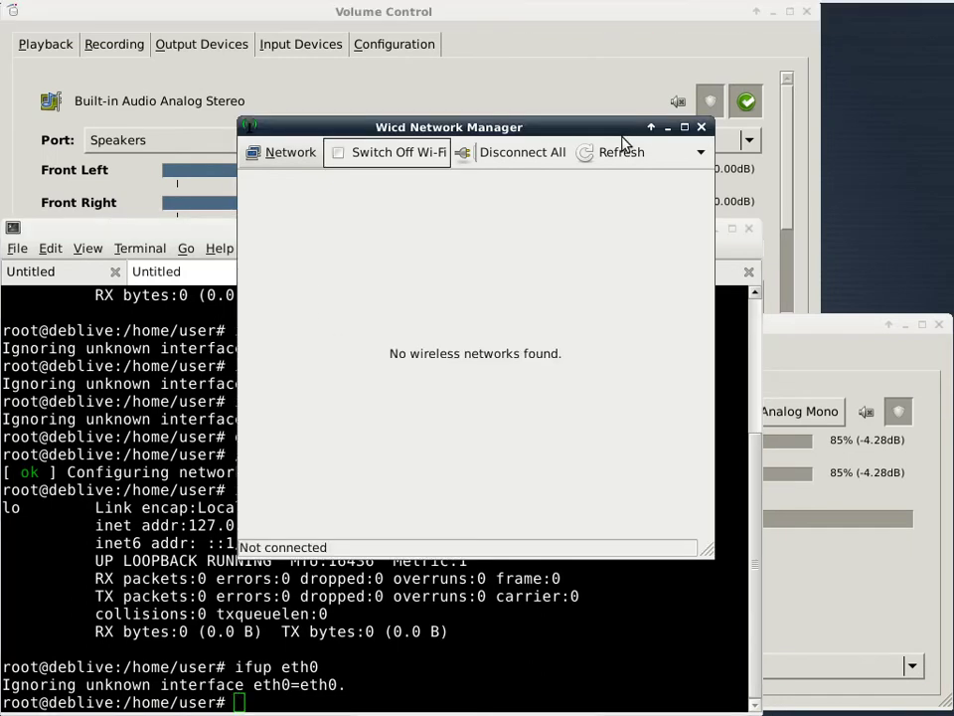
{"action": "left_click", "coordinate": [701, 152]}
{"action": "left_click", "coordinate": [735, 179]}
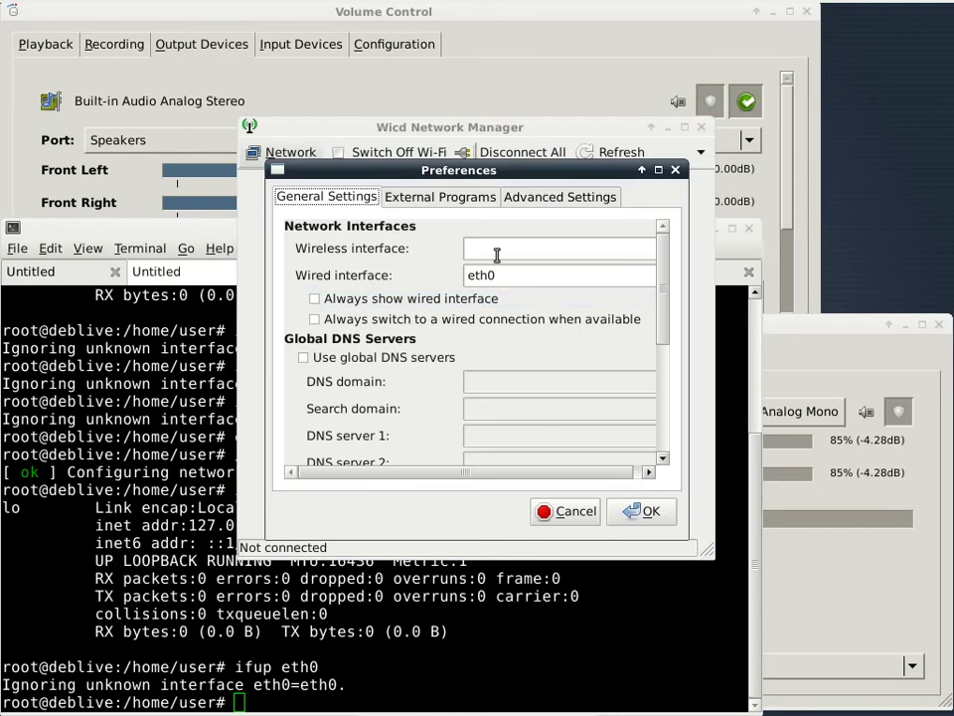
{"action": "left_click", "coordinate": [563, 274]}
{"action": "left_click", "coordinate": [649, 511]}
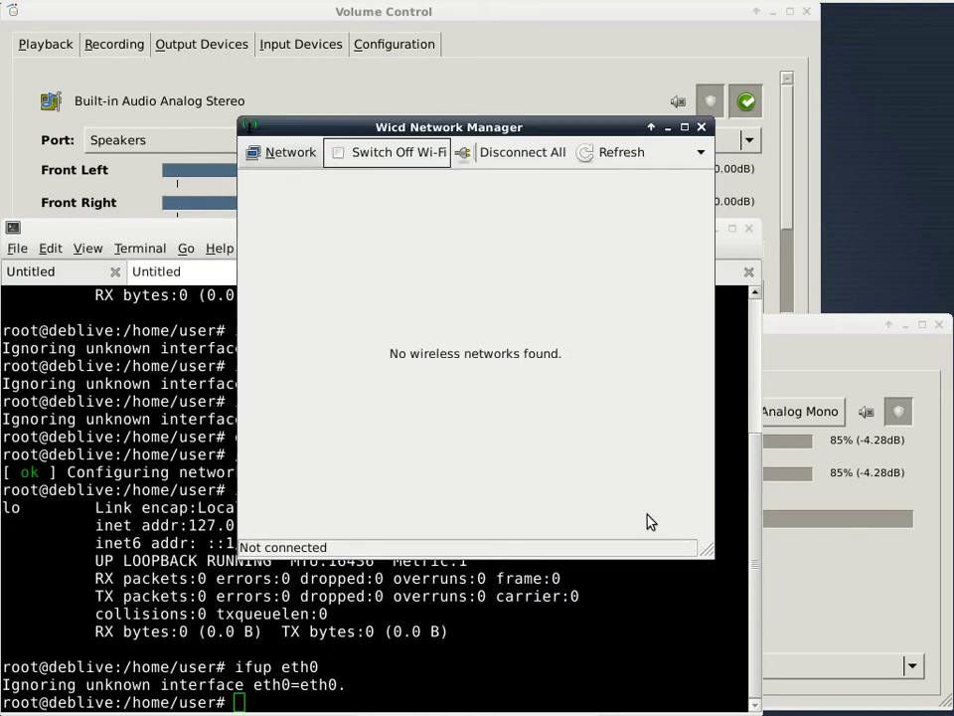
Look through the available network options, recheck the wired interface in Wicd's preferences, and accept them.
{"action": "left_click", "coordinate": [284, 155]}
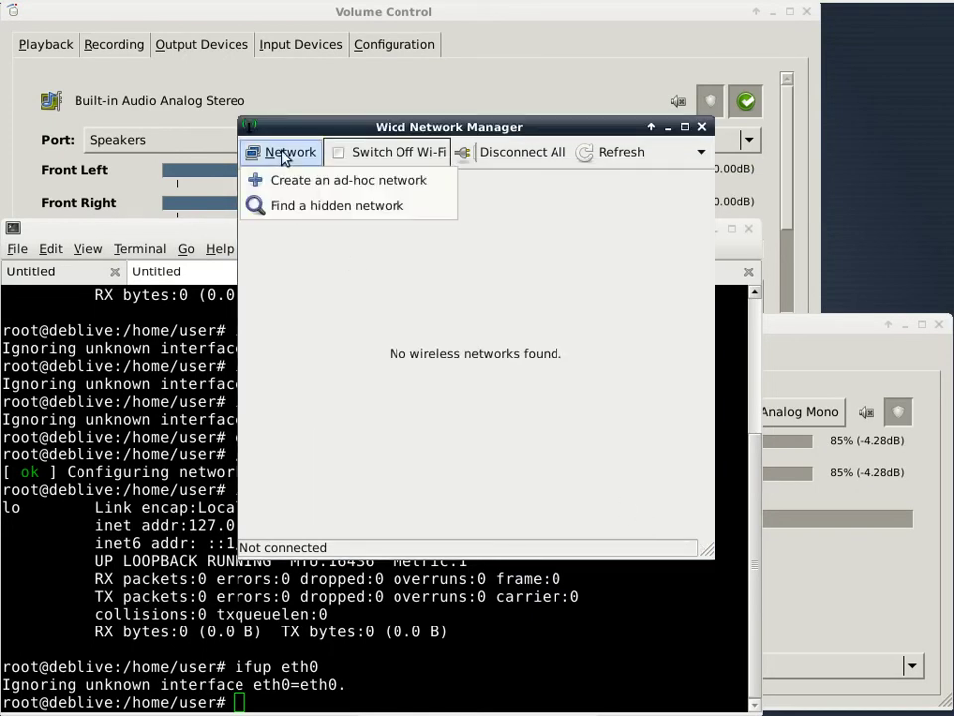
{"action": "left_click", "coordinate": [286, 156]}
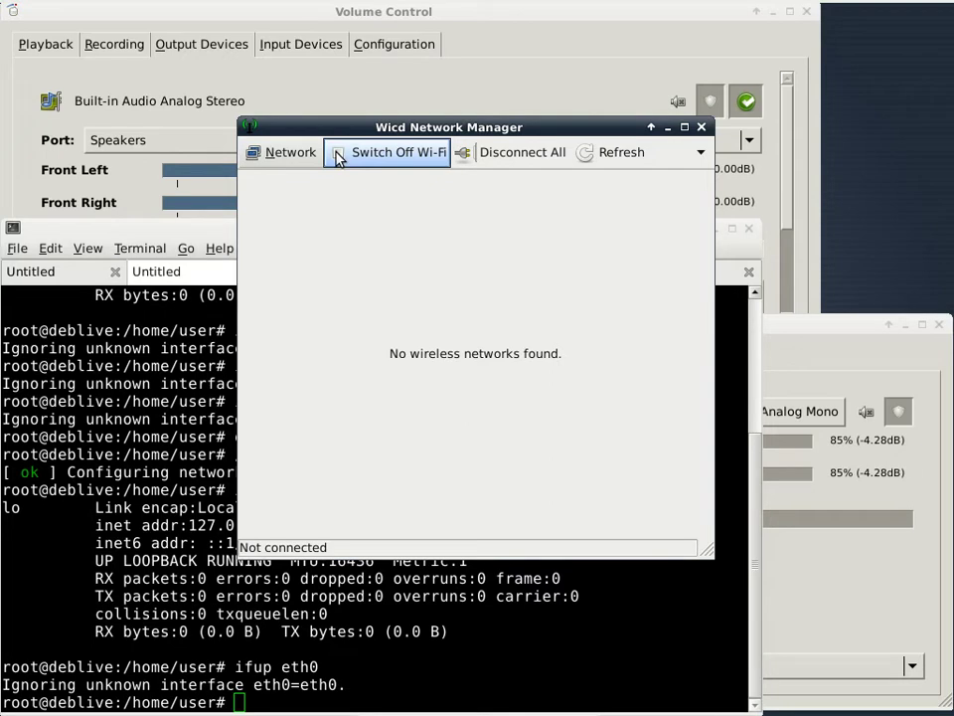
{"action": "left_click", "coordinate": [282, 161]}
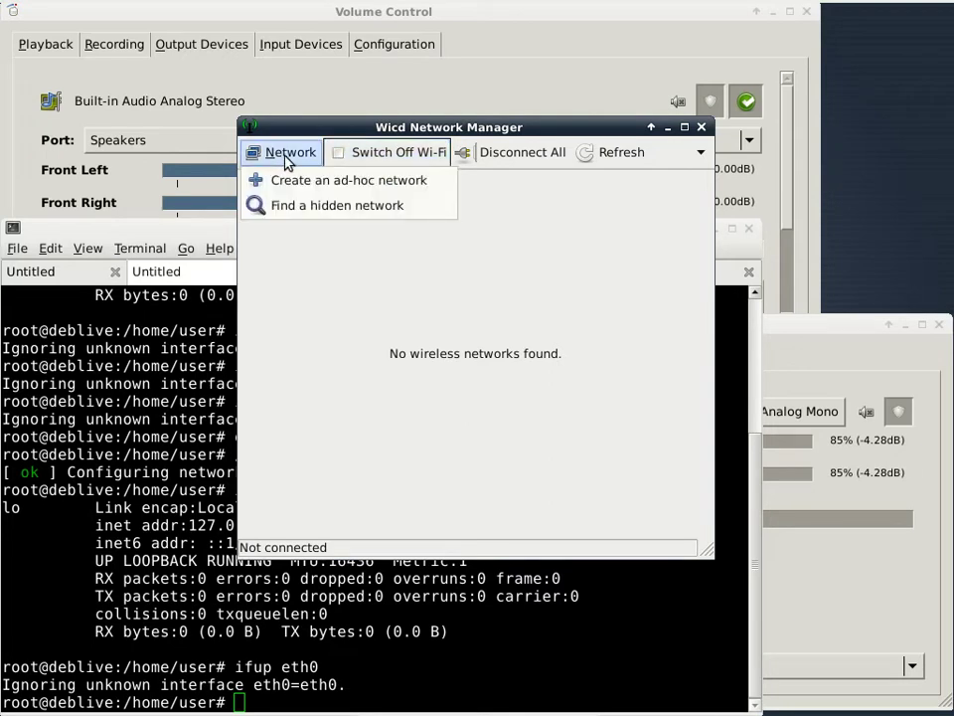
{"action": "left_click", "coordinate": [282, 161]}
{"action": "left_click", "coordinate": [701, 152]}
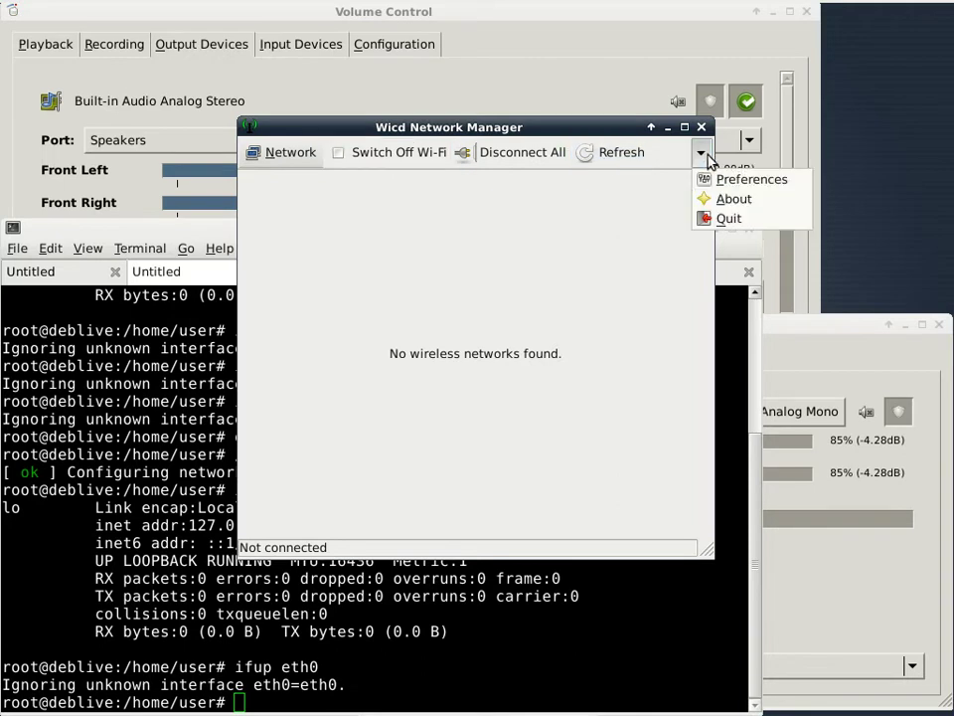
{"action": "left_click", "coordinate": [723, 187]}
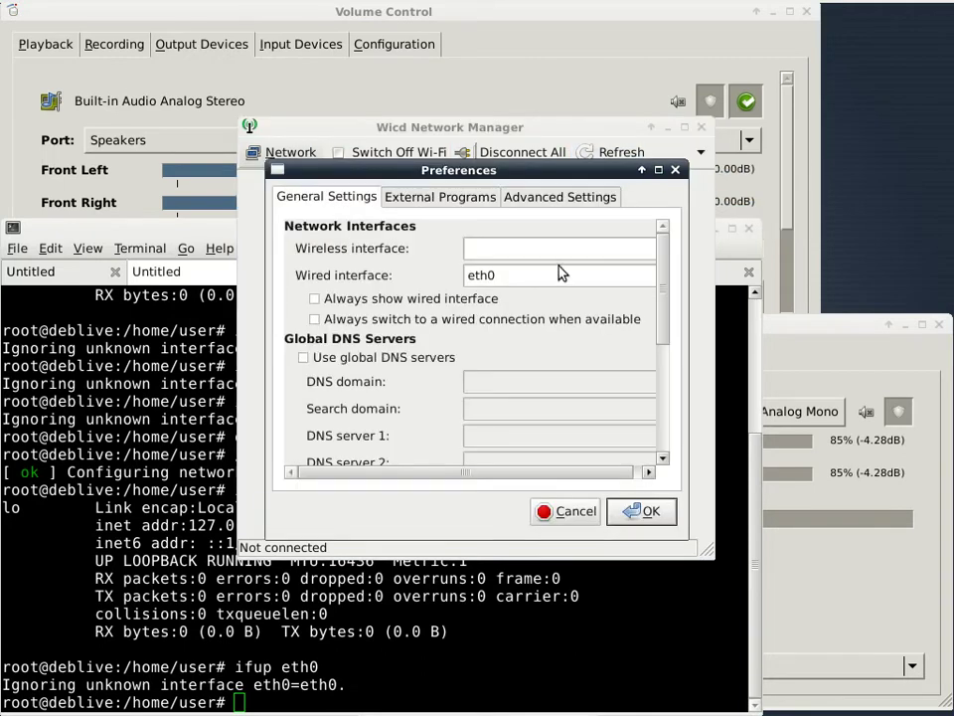
{"action": "left_click", "coordinate": [652, 513]}
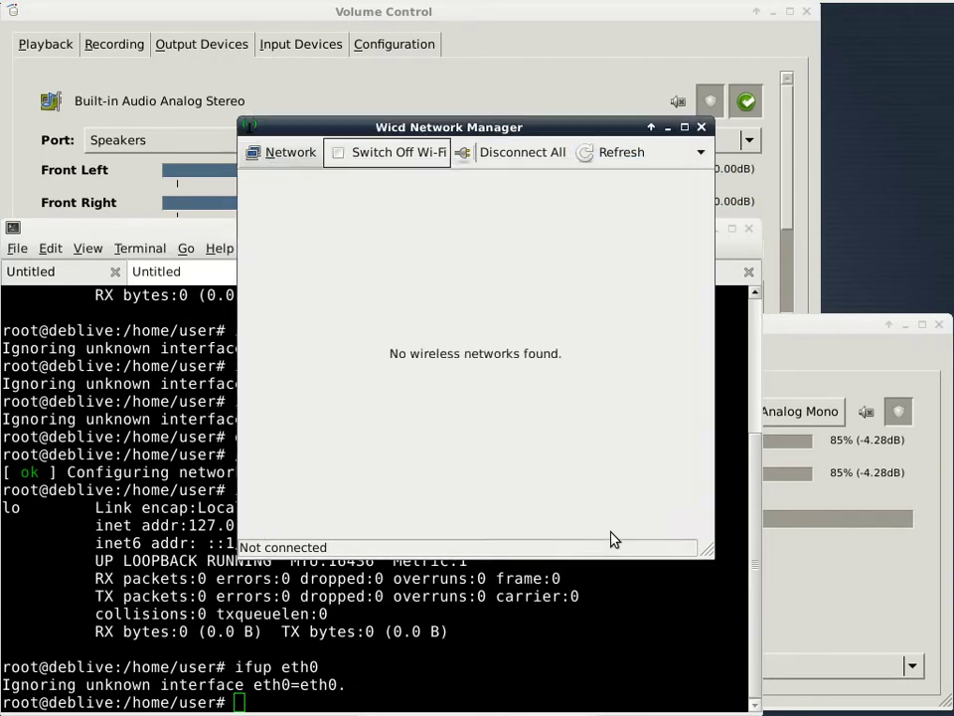
Switch to the terminal and rerun /etc/init.d/networking start to start the networking service again.
{"action": "left_click", "coordinate": [574, 620]}
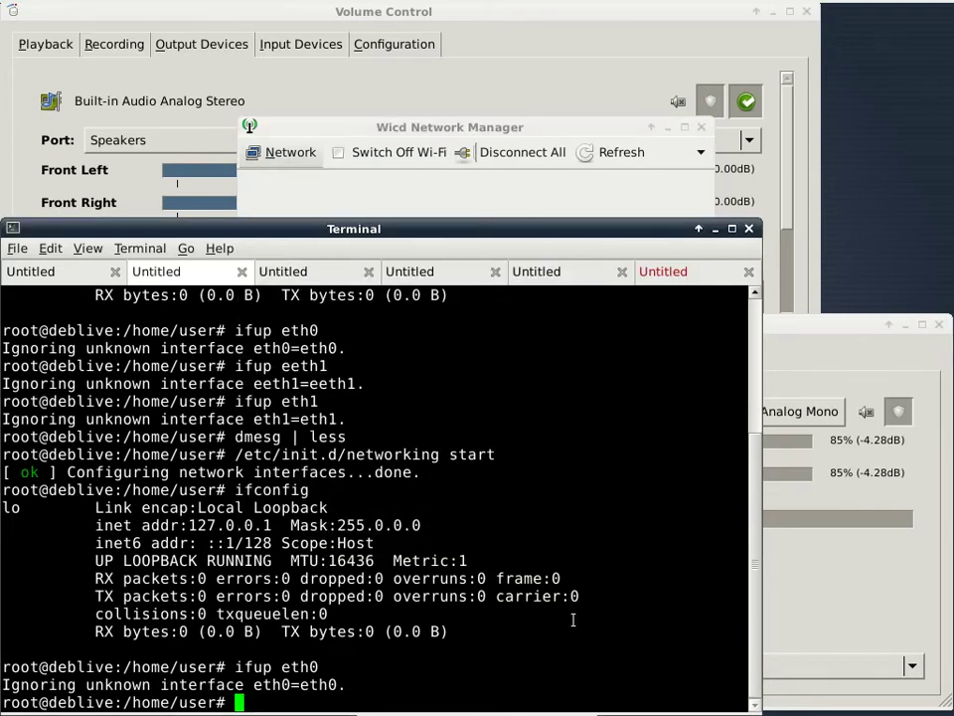
{"action": "key", "text": "Up"}
{"action": "key", "text": "Up"}
{"action": "key", "text": "Up"}
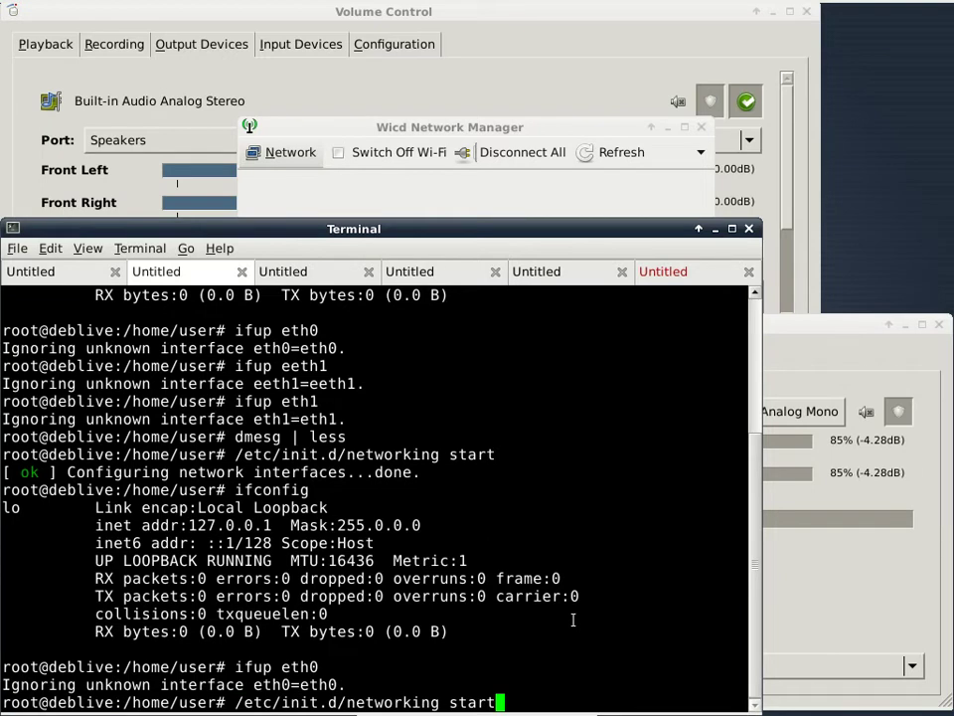
{"action": "key", "text": "Return"}
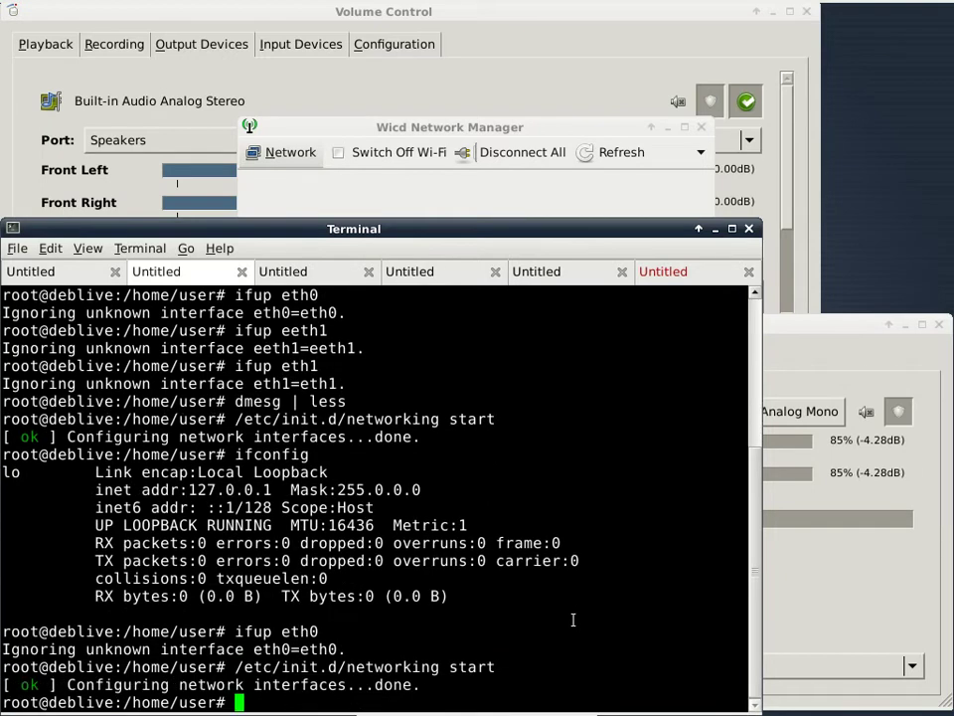
Page through the kernel messages with dmesg | less and search them for eth0.
{"action": "type", "text": "dmesg | less"}
{"action": "key", "text": "Return"}
{"action": "type", "text": "/"}
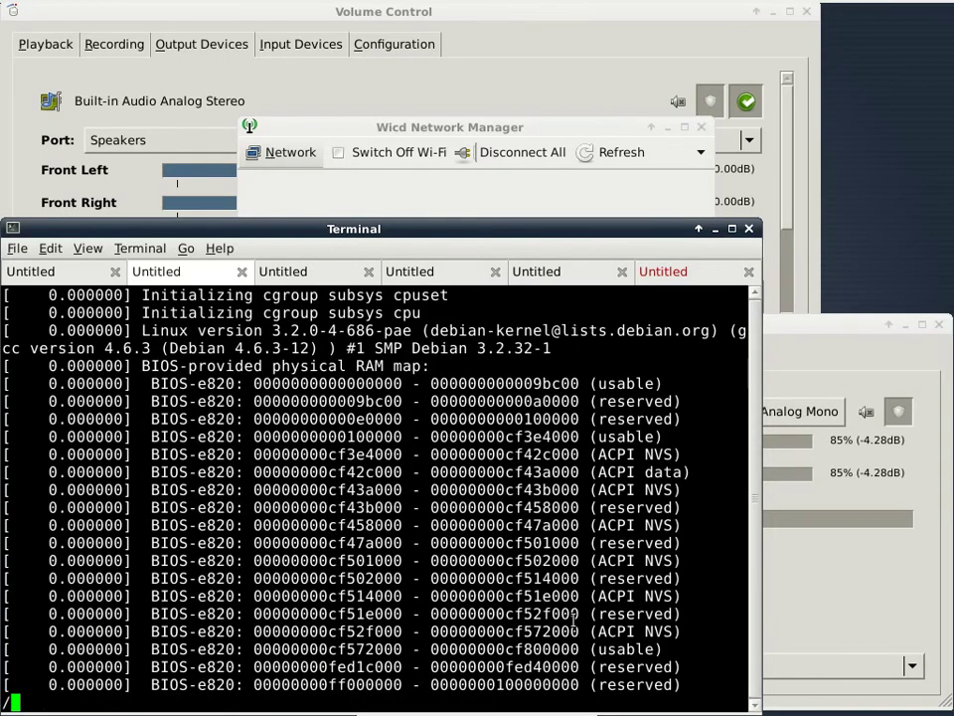
{"action": "type", "text": "eth0"}
{"action": "key", "text": "Return"}
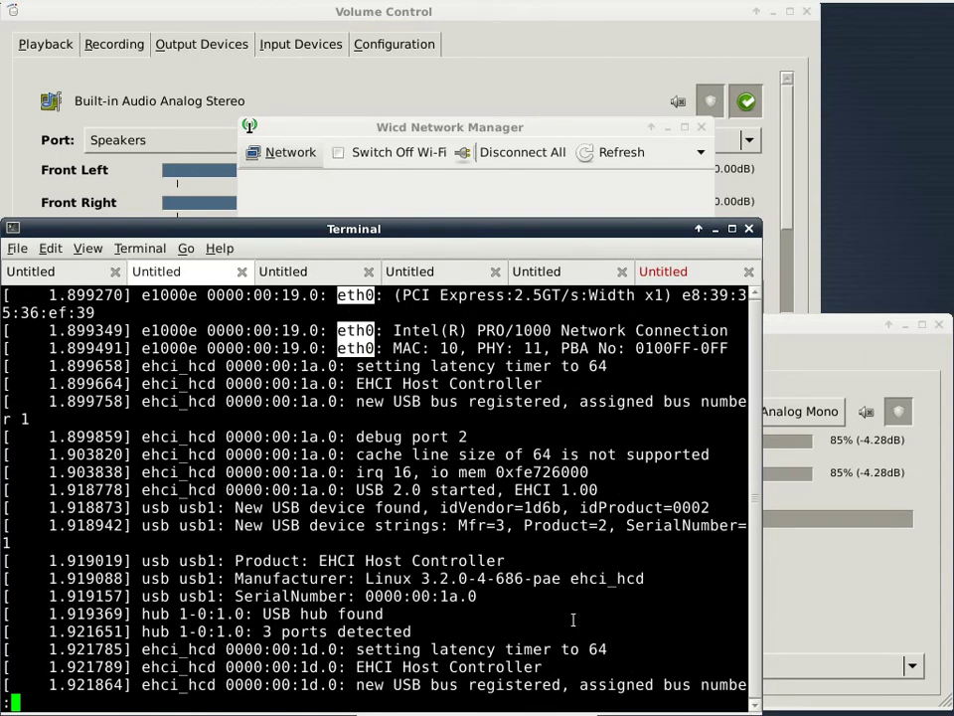
Quit the message viewer, reload the e1000e network driver with rmmod and modprobe, and print the kernel messages with dmesg.
{"action": "type", "text": "qrmmod e"}
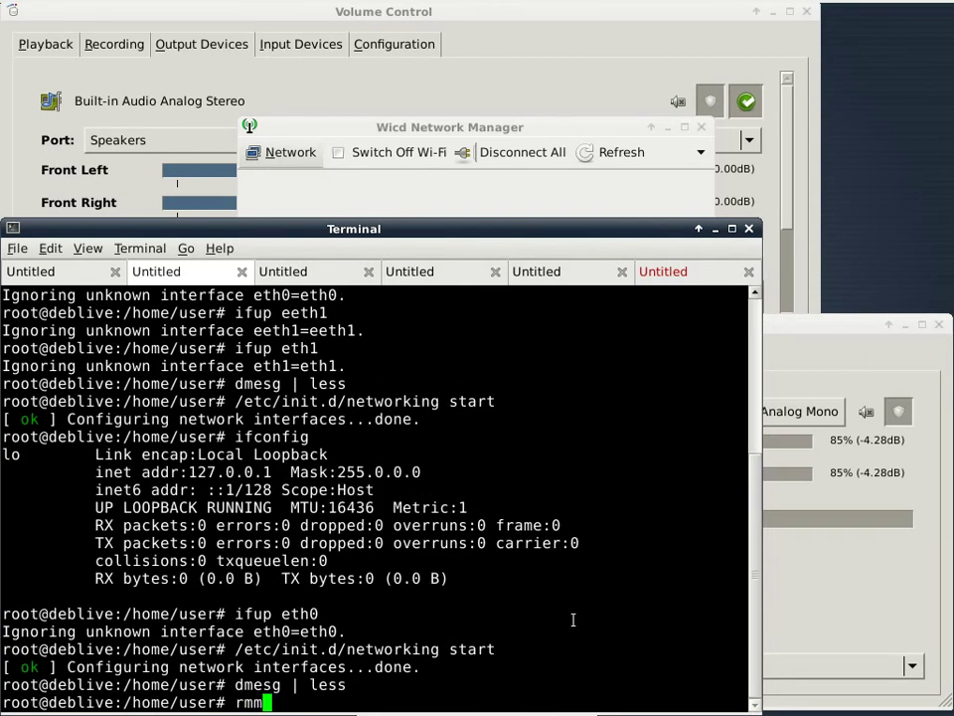
{"action": "type", "text": "1000e"}
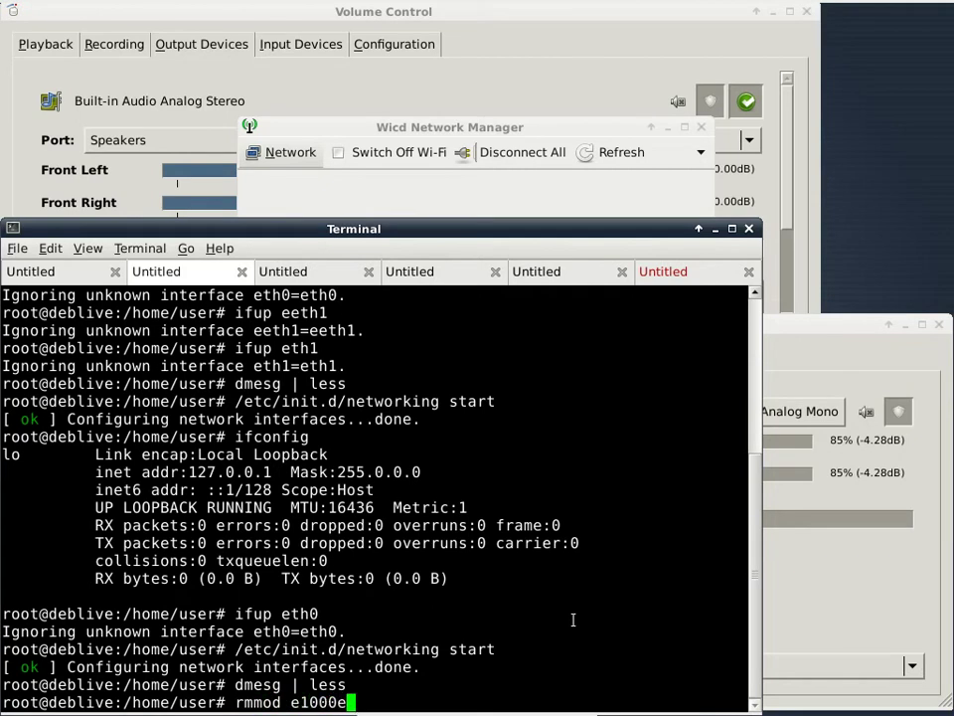
{"action": "key", "text": "Return"}
{"action": "type", "text": "modprobe "}
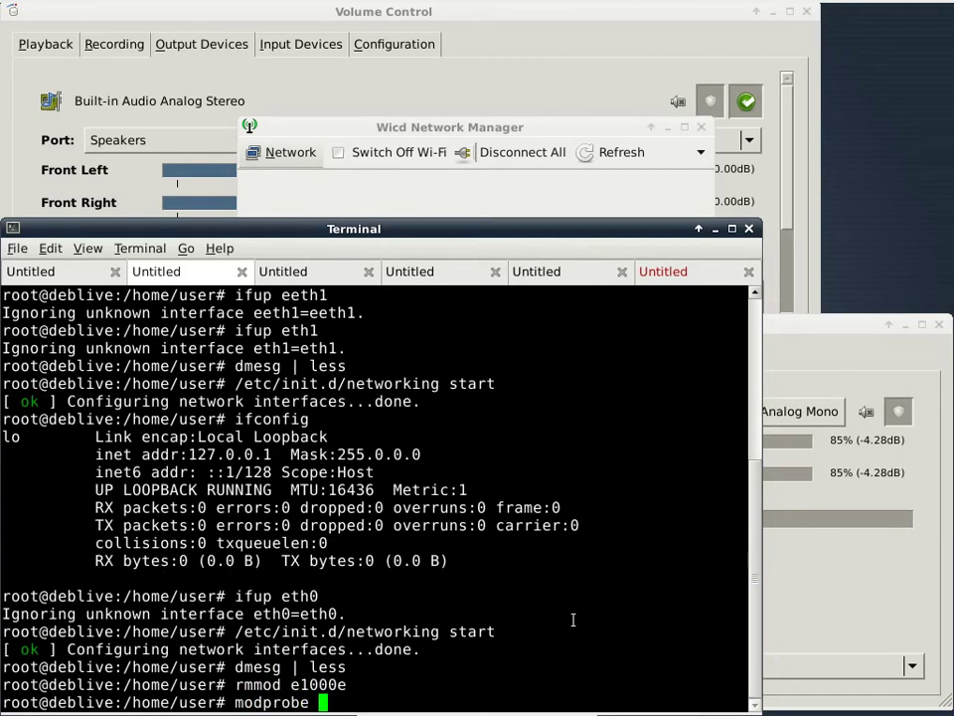
{"action": "type", "text": "e1000e"}
{"action": "key", "text": "Return"}
{"action": "type", "text": "dmesg"}
{"action": "key", "text": "Return"}
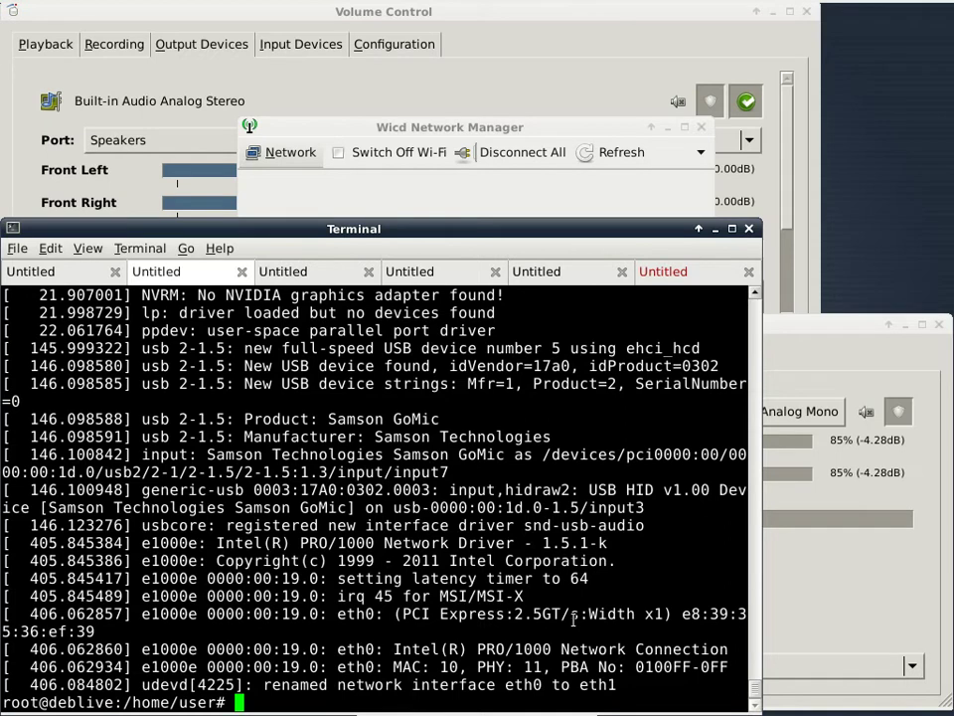
Switch to Wicd Network Manager, set the wired interface to eth1 in its preferences, and check the network options.
{"action": "left_click", "coordinate": [686, 271]}
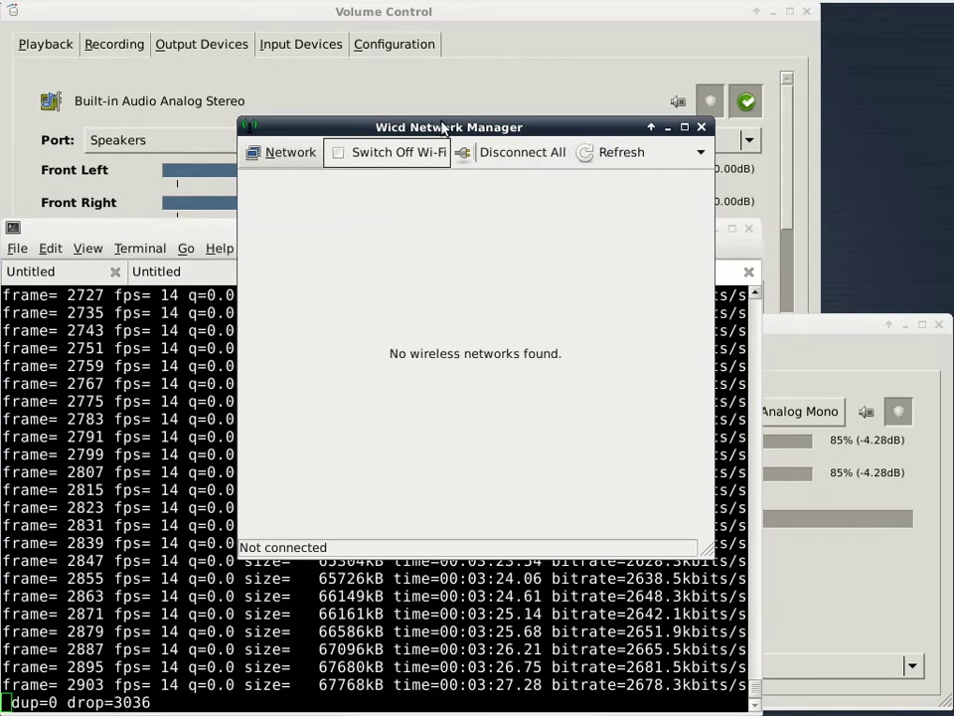
{"action": "left_click", "coordinate": [701, 152]}
{"action": "left_click", "coordinate": [723, 179]}
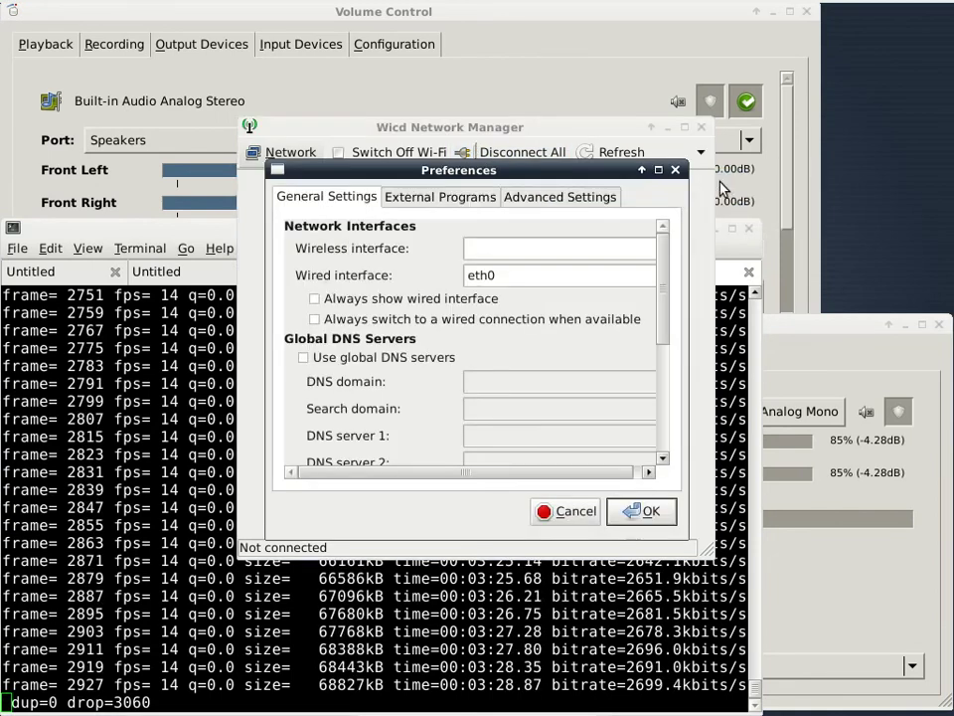
{"action": "double_click", "coordinate": [509, 281]}
{"action": "type", "text": "eth1"}
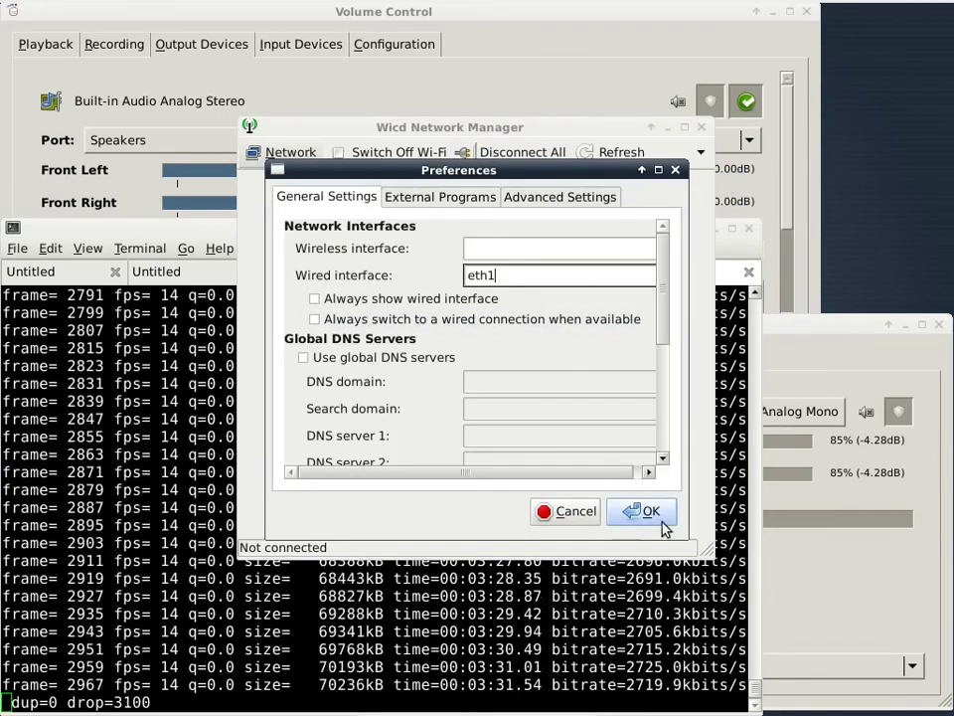
{"action": "left_click", "coordinate": [651, 510]}
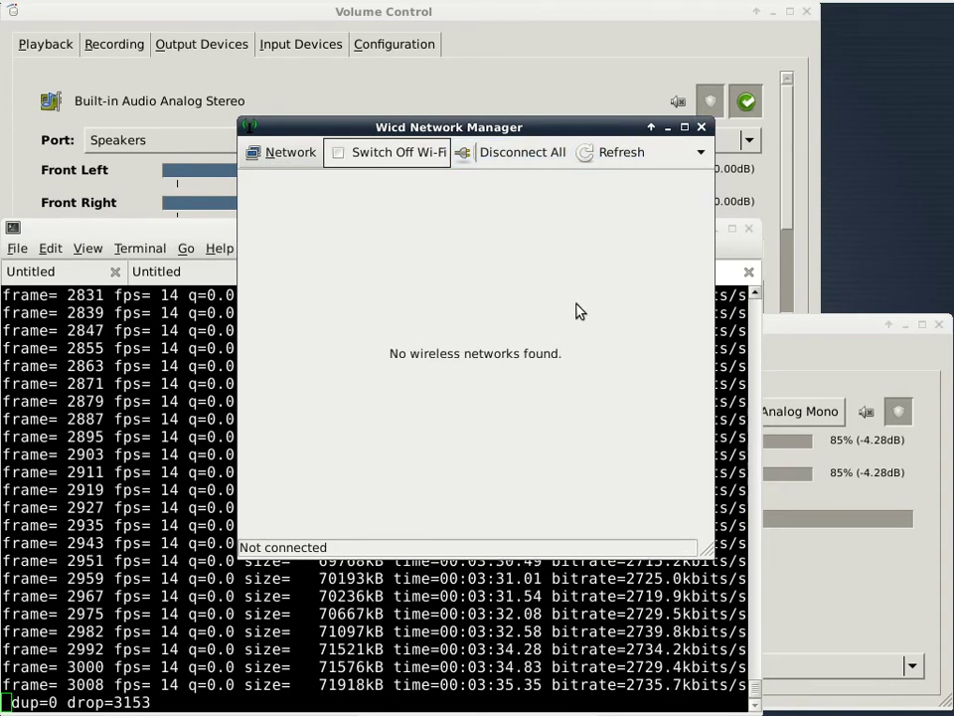
{"action": "left_click", "coordinate": [278, 164]}
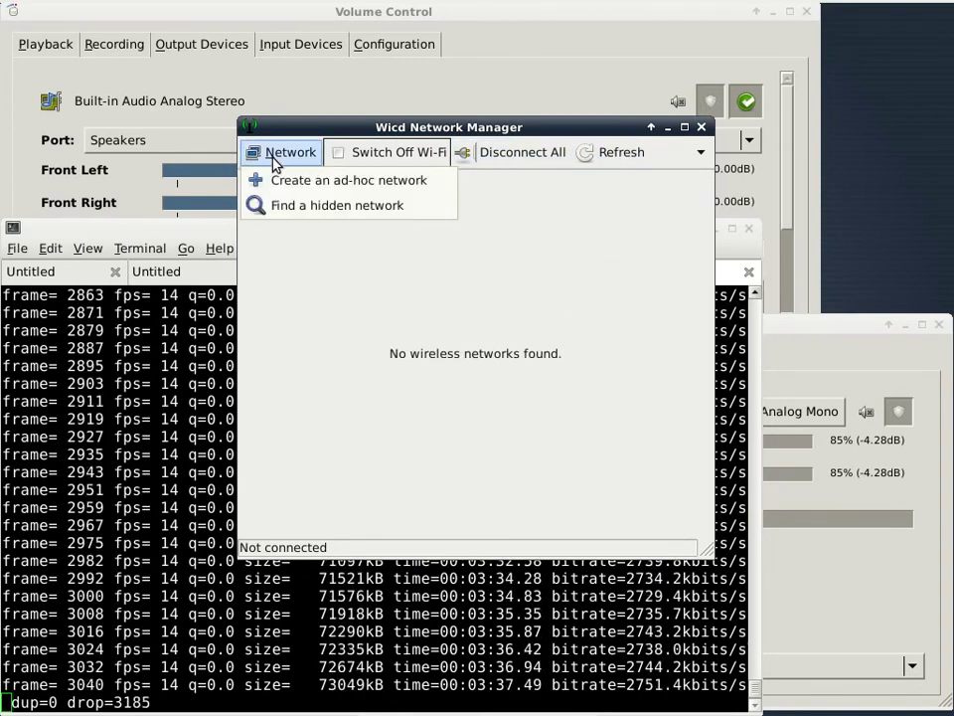
{"action": "left_click", "coordinate": [166, 227]}
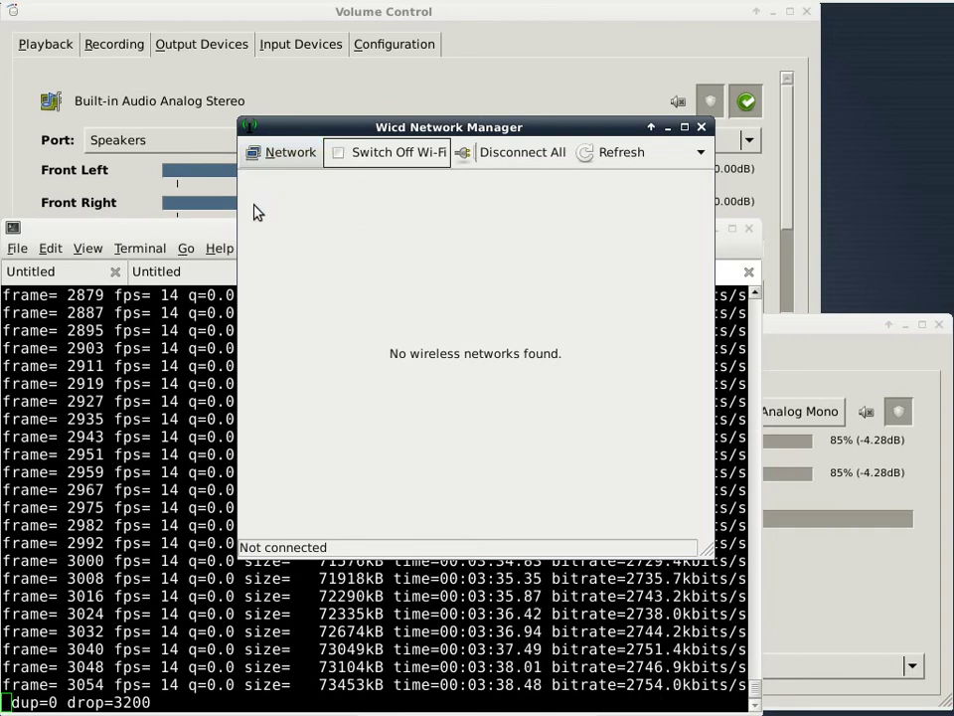
Return to the root shell in the terminal and try to bring up eth1 with ifup.
{"action": "left_click", "coordinate": [188, 239]}
{"action": "left_click", "coordinate": [537, 273]}
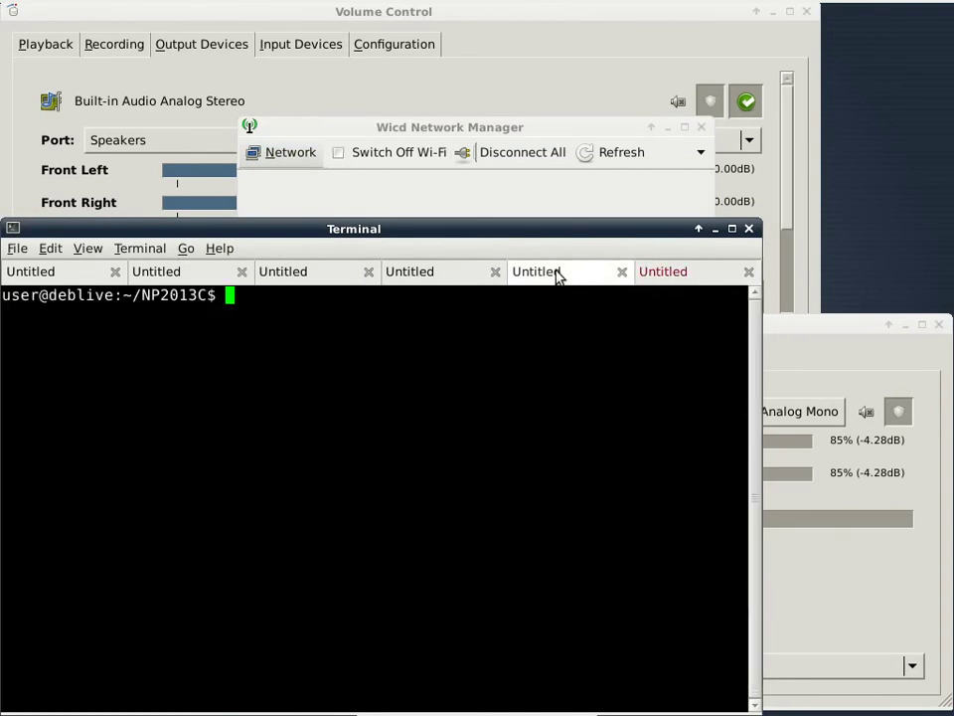
{"action": "left_click", "coordinate": [707, 275]}
{"action": "left_click", "coordinate": [542, 272]}
{"action": "left_click", "coordinate": [337, 275]}
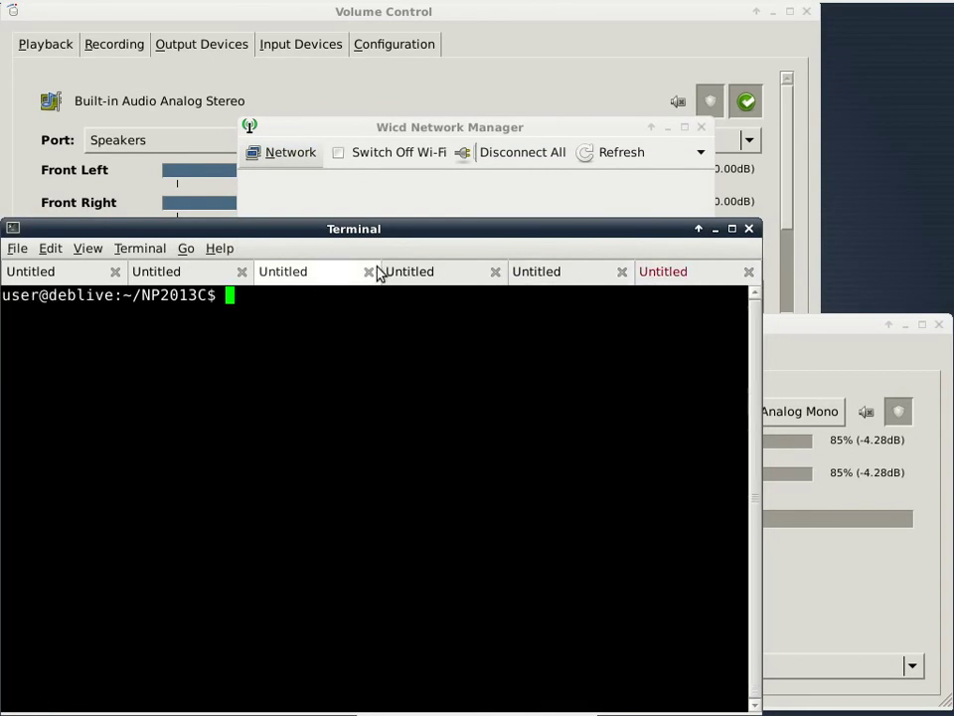
{"action": "left_click", "coordinate": [194, 272]}
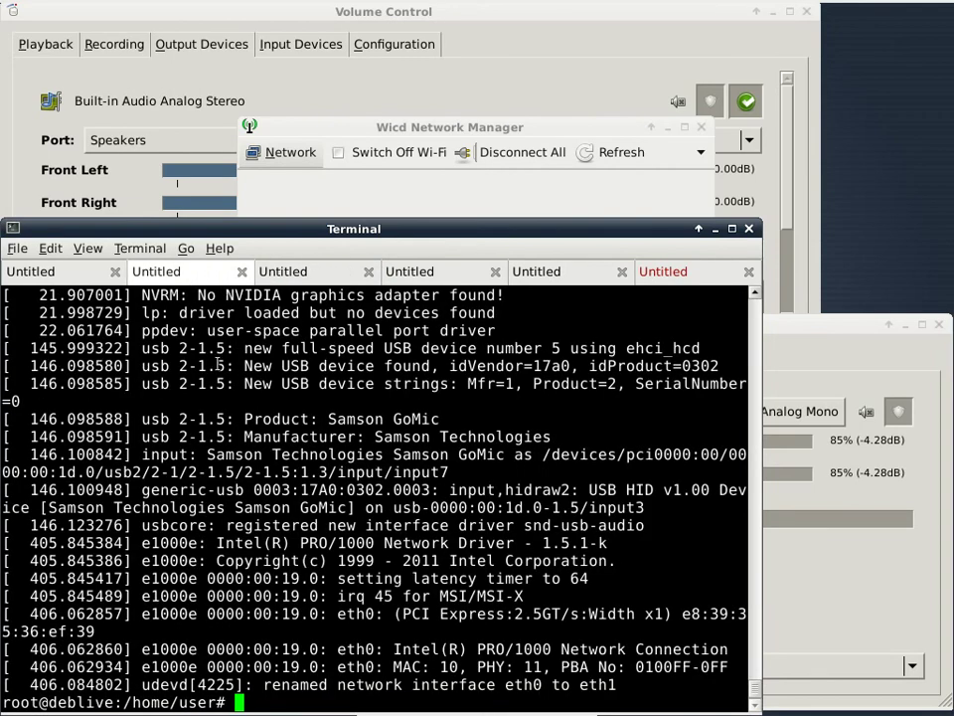
{"action": "type", "text": "ifup eth1"}
{"action": "key", "text": "Return"}
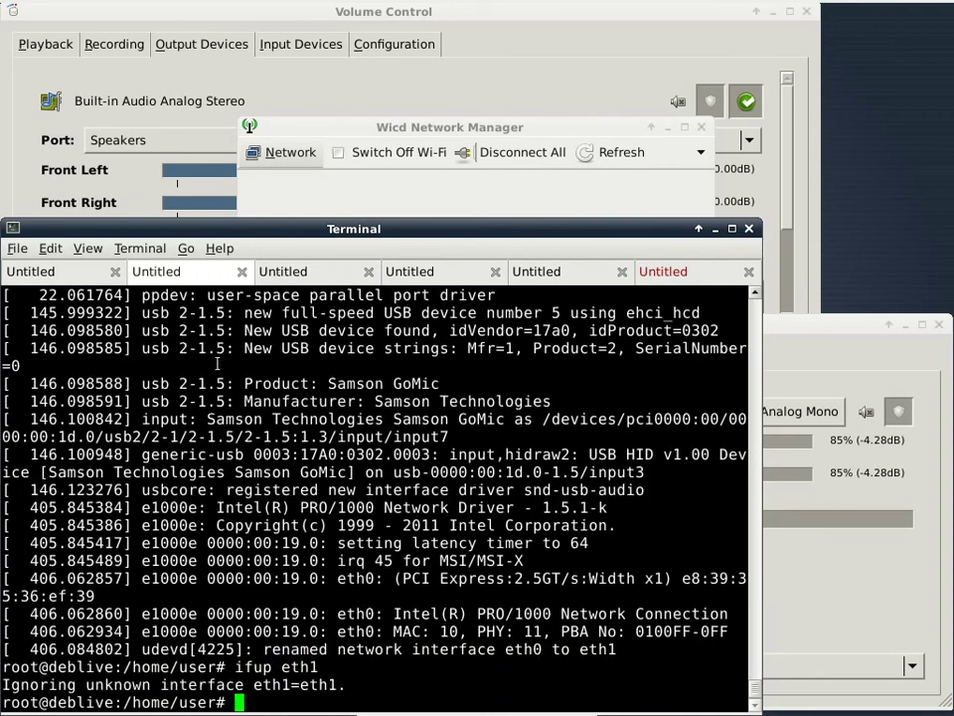
Show the eth1 interface details with ifconfig eth1 and retry ifup eth1.
{"action": "type", "text": "ifconfig eth1"}
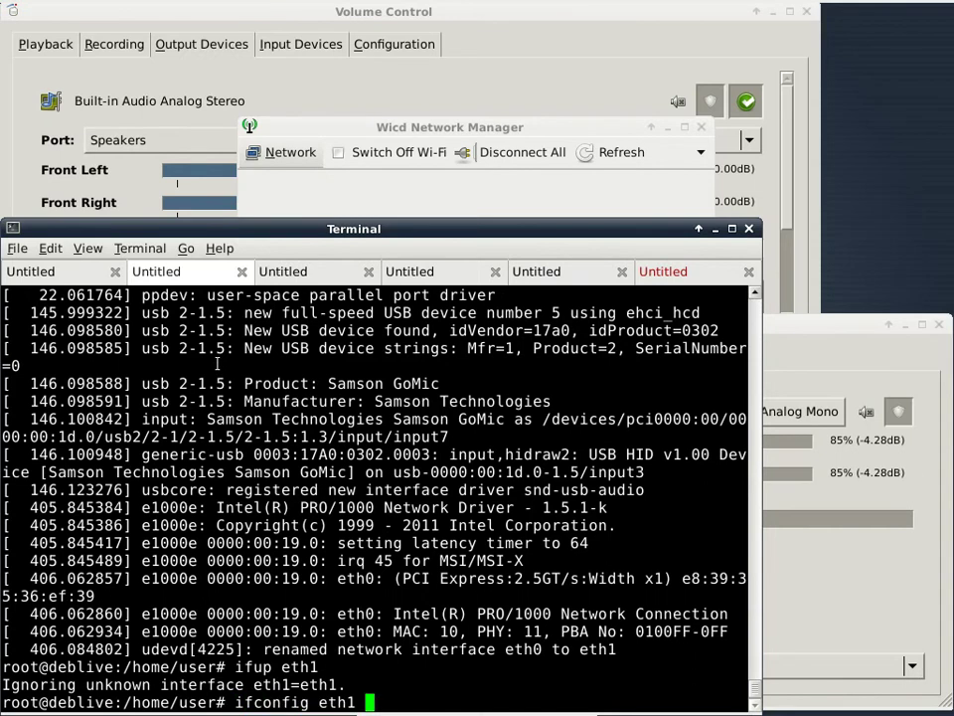
{"action": "key", "text": "Return"}
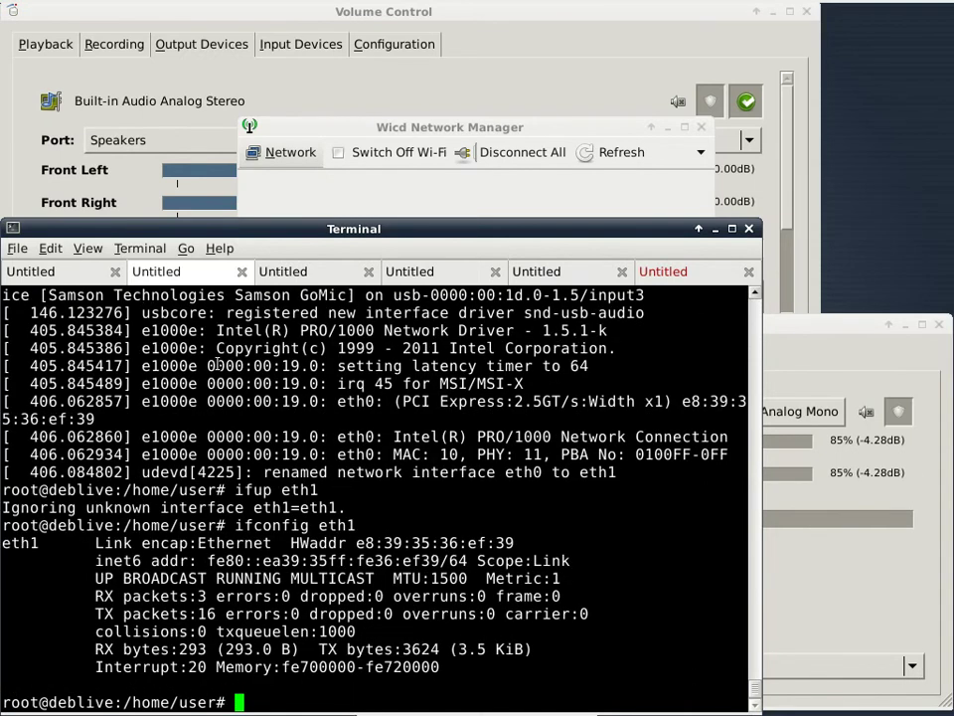
{"action": "type", "text": "ifup eth1"}
{"action": "key", "text": "Return"}
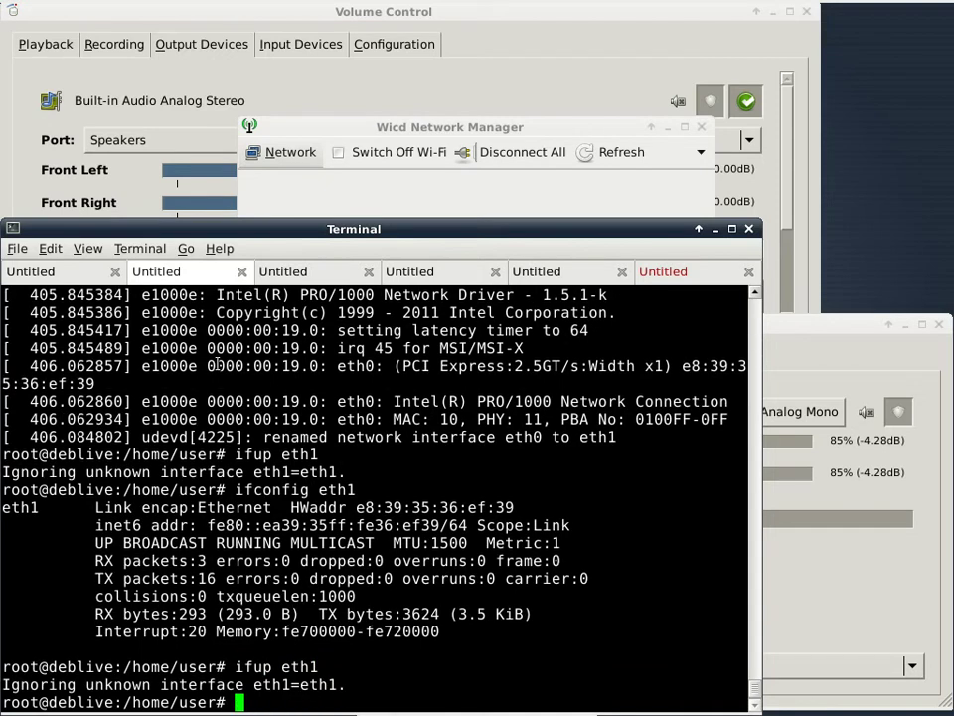
Request a DHCP address for the wired interface with dhclient eth1 and list the interfaces with ifconfig.
{"action": "type", "text": "dhclient eth1"}
{"action": "key", "text": "Return"}
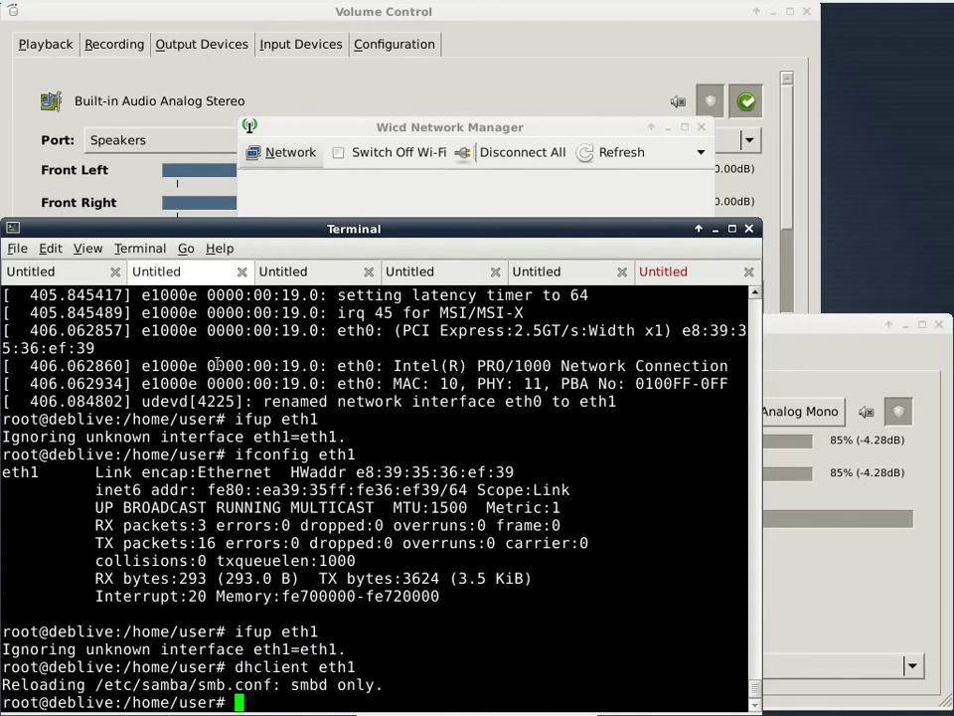
{"action": "type", "text": "ifconfig"}
{"action": "key", "text": "Return"}
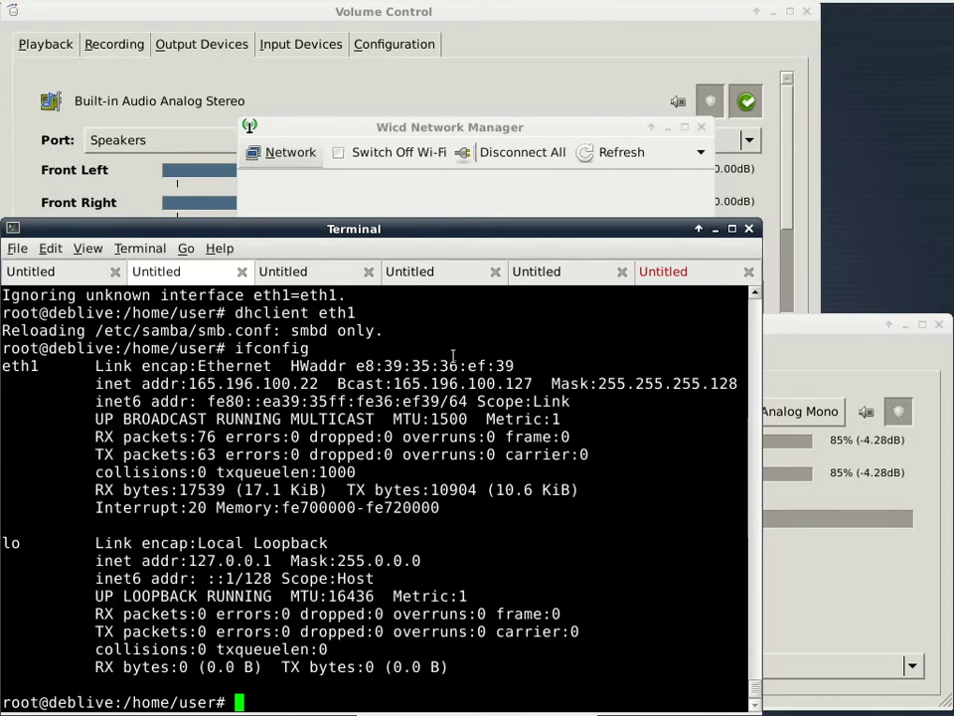
Minimize the front Volume Control window, switch to Chrome, and reload the moodle.losrios.edu page.
{"action": "left_click", "coordinate": [554, 96]}
{"action": "left_click", "coordinate": [772, 12]}
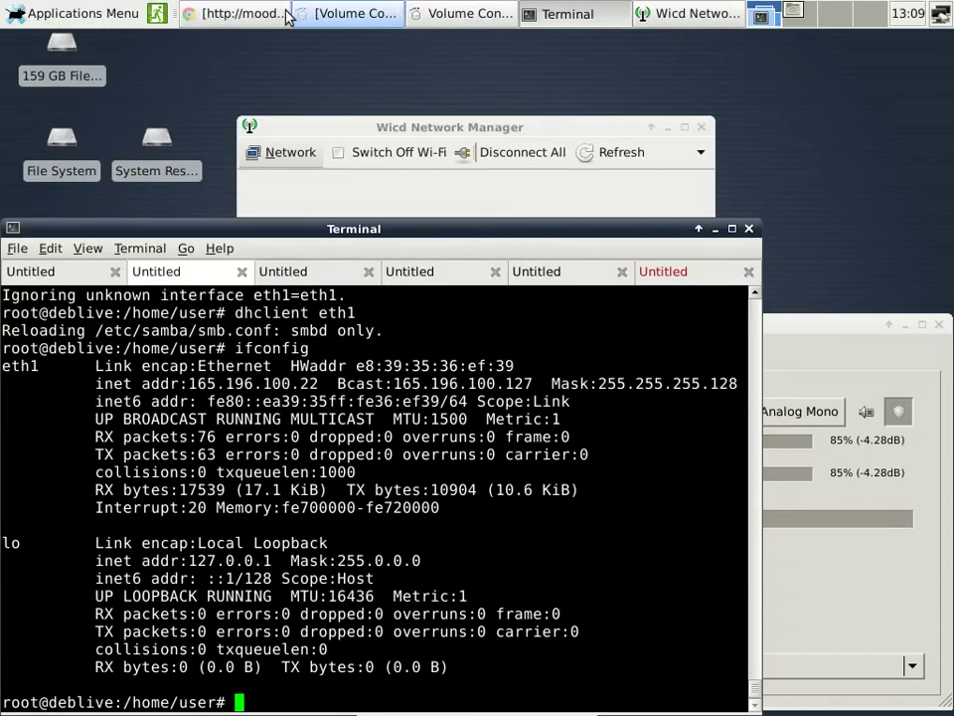
{"action": "left_click", "coordinate": [202, 16]}
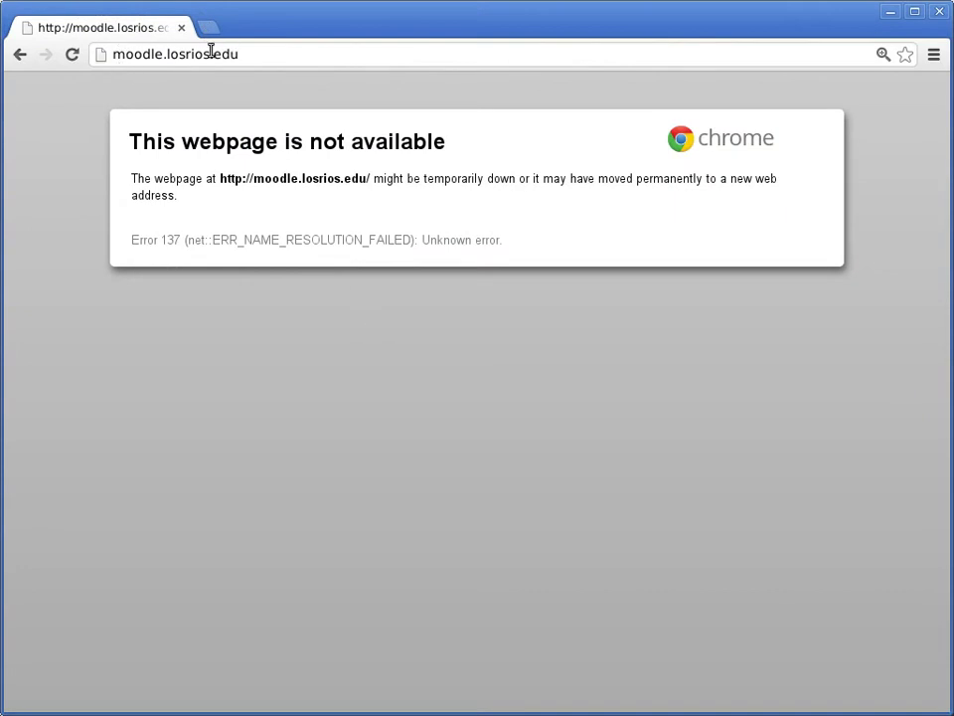
{"action": "left_click", "coordinate": [69, 56]}
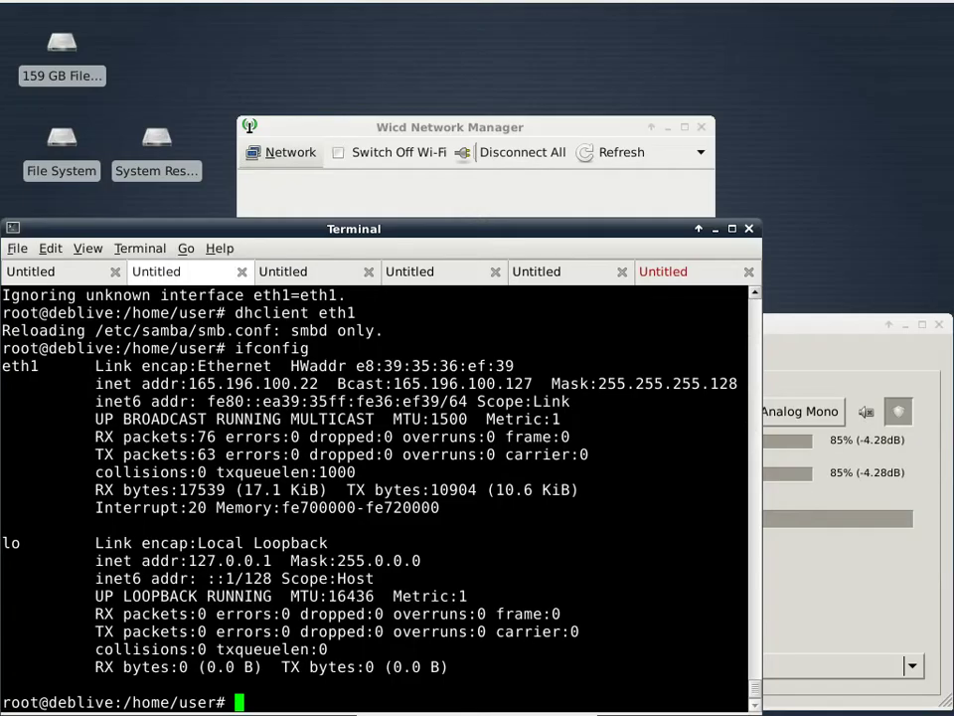
Write the address moodle.losrios.edu in a new Mousepad document moved over the terminal, and switch to the Chrome window.
{"action": "left_click", "coordinate": [36, 14]}
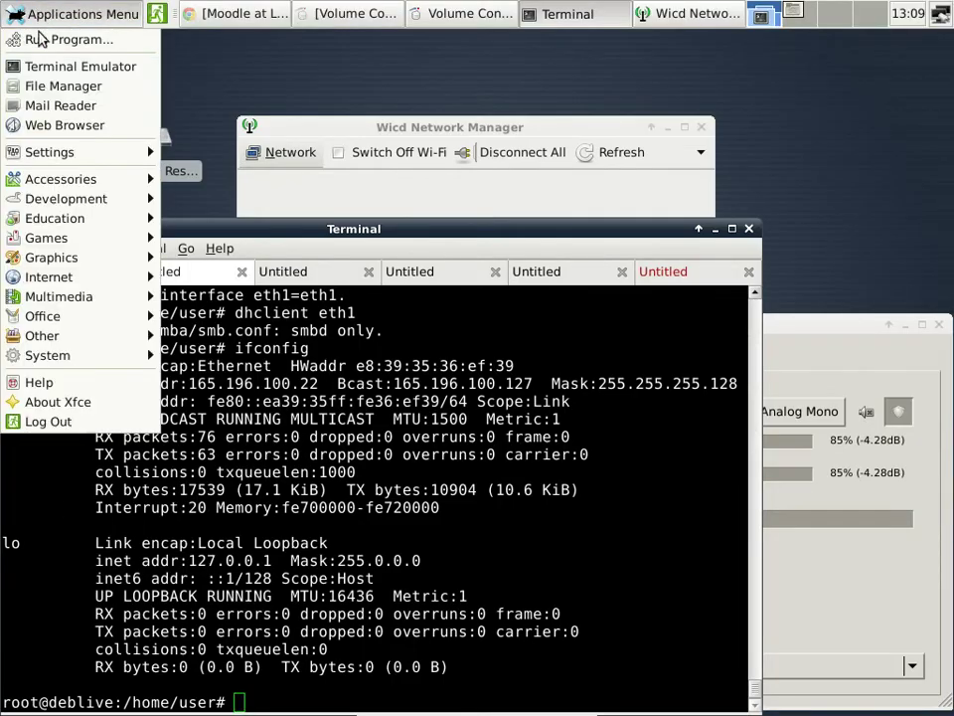
{"action": "mouse_move", "coordinate": [109, 179]}
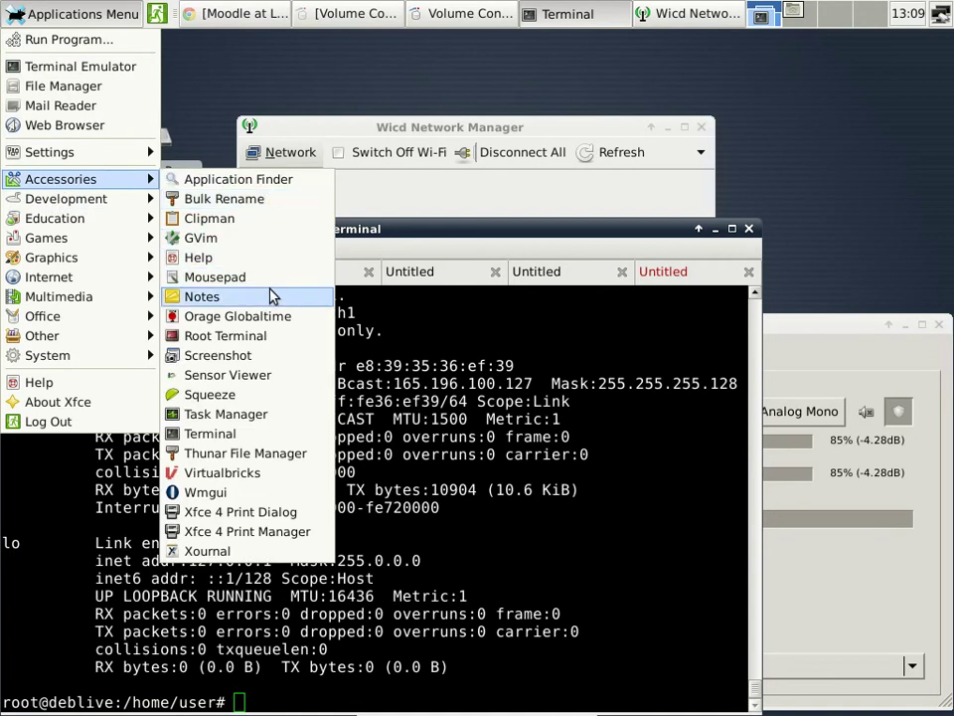
{"action": "left_click", "coordinate": [213, 276]}
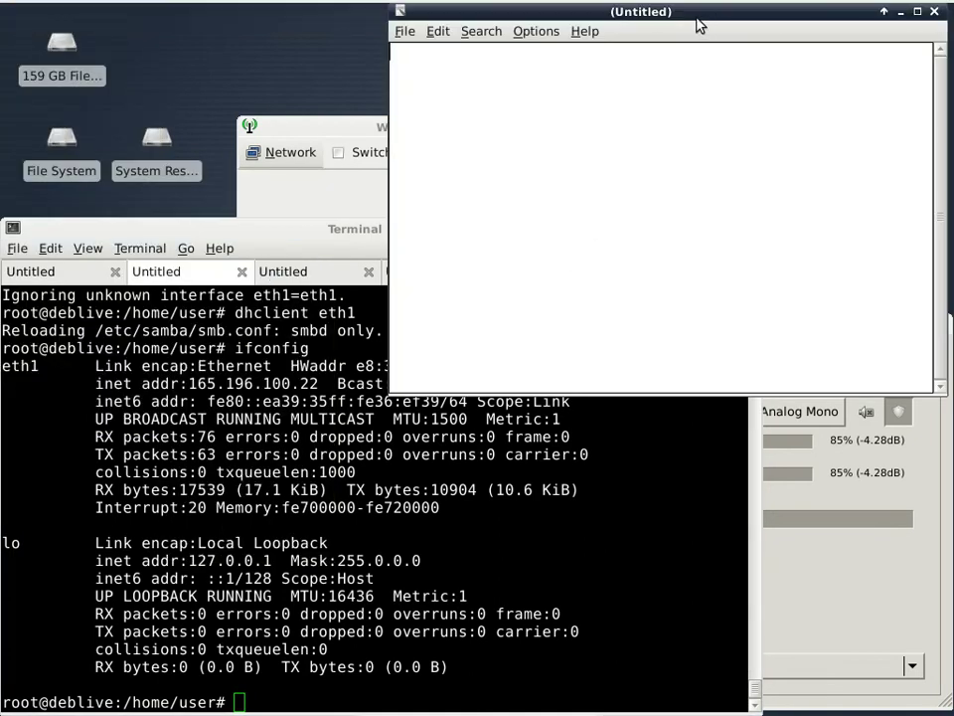
{"action": "left_click_drag", "start_coordinate": [696, 21], "coordinate": [483, 250]}
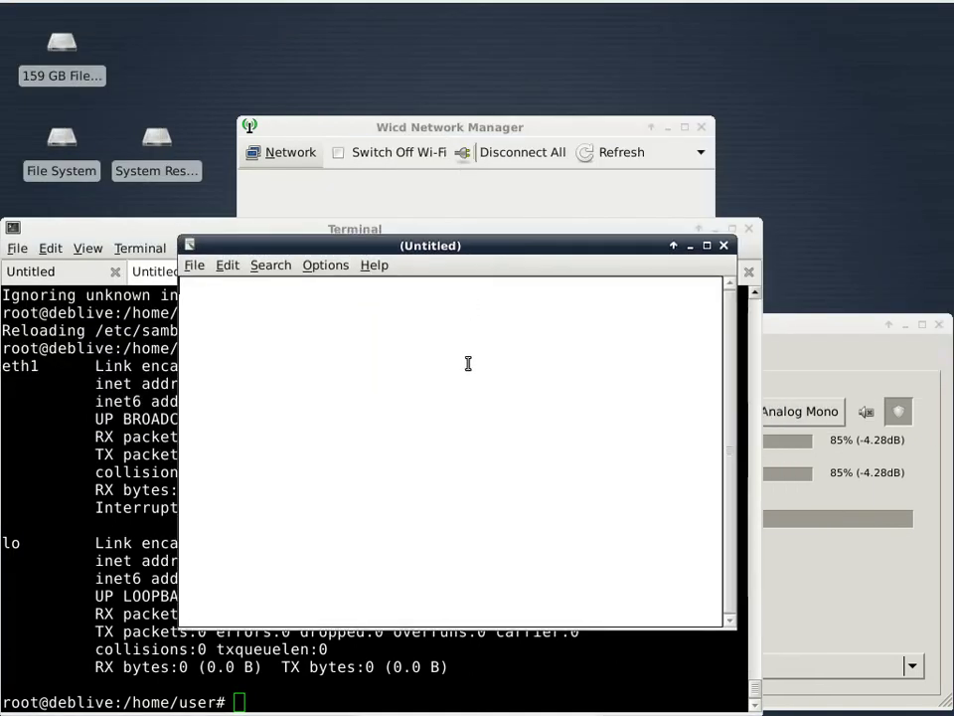
{"action": "type", "text": "moodl"}
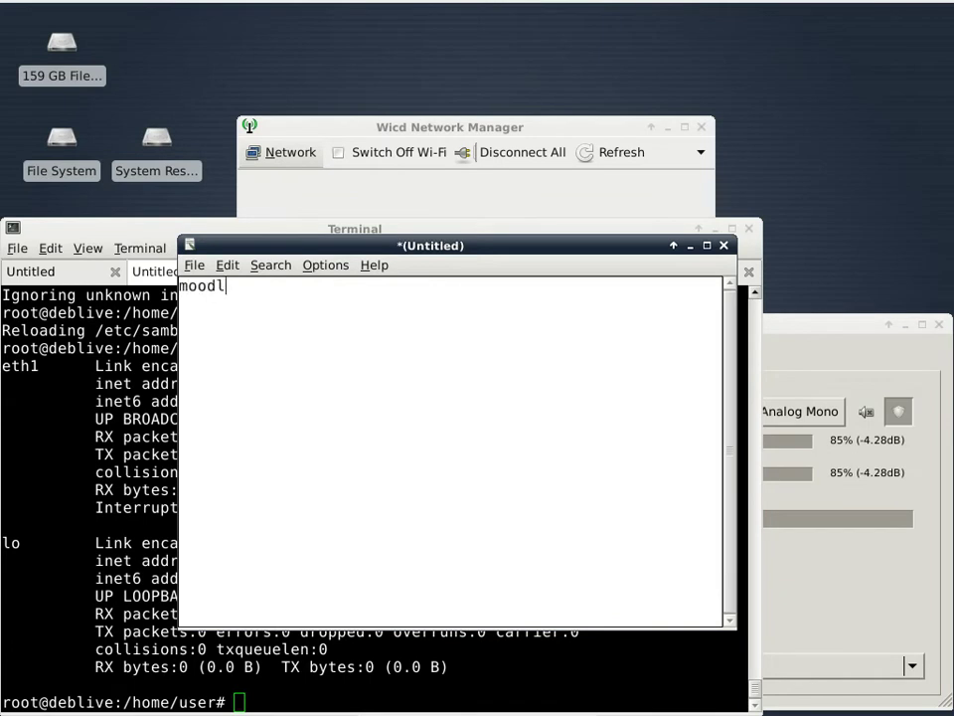
{"action": "type", "text": "e.losrios.edu"}
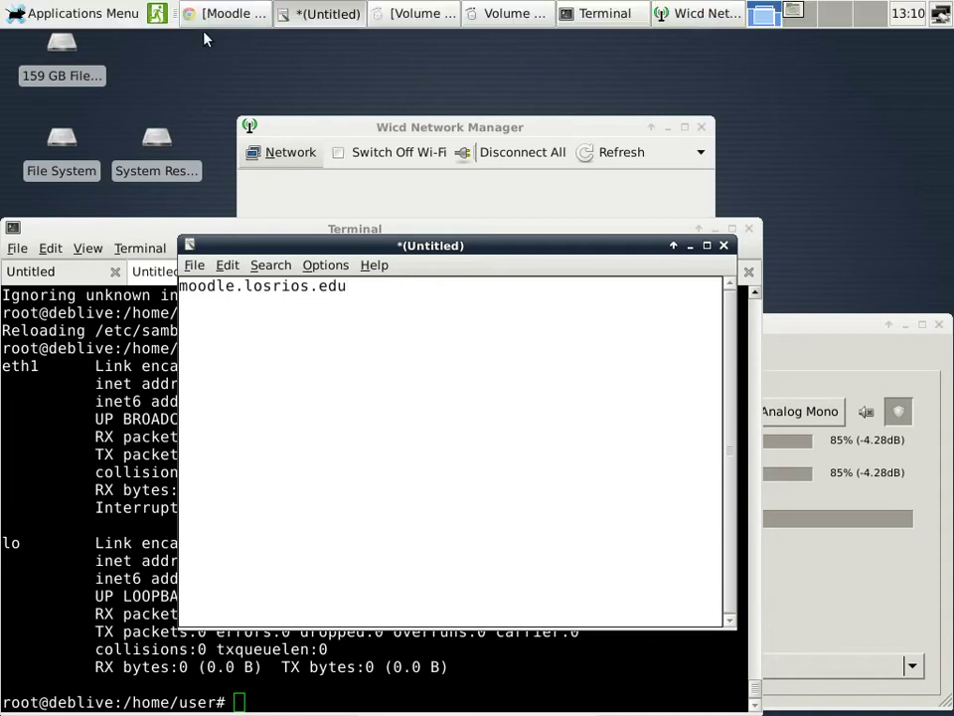
{"action": "left_click", "coordinate": [242, 16]}
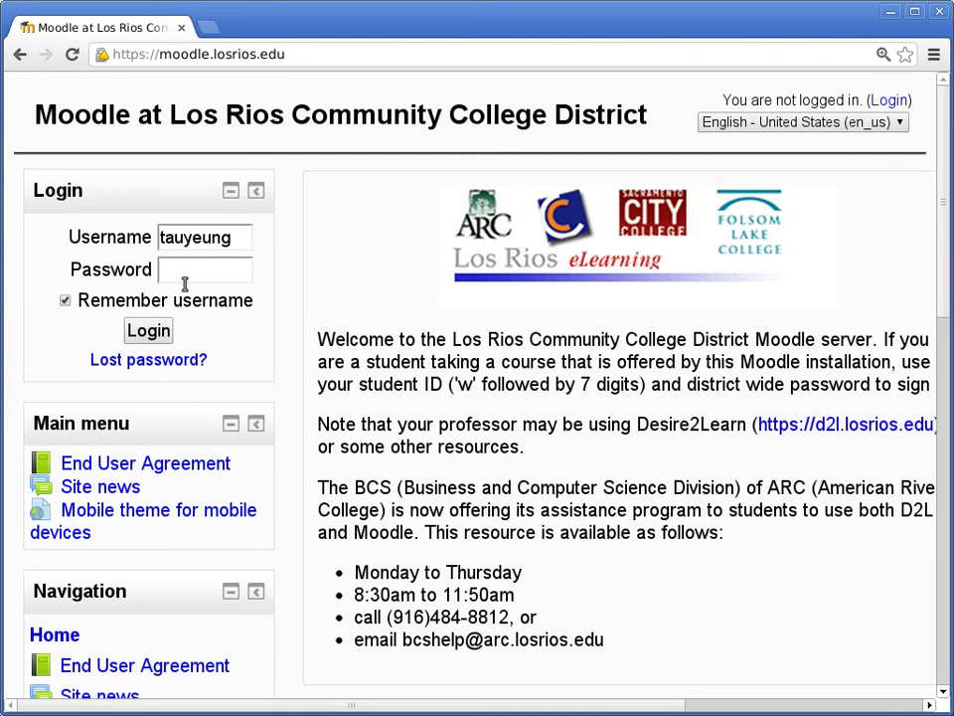
{"action": "double_click", "coordinate": [242, 240]}
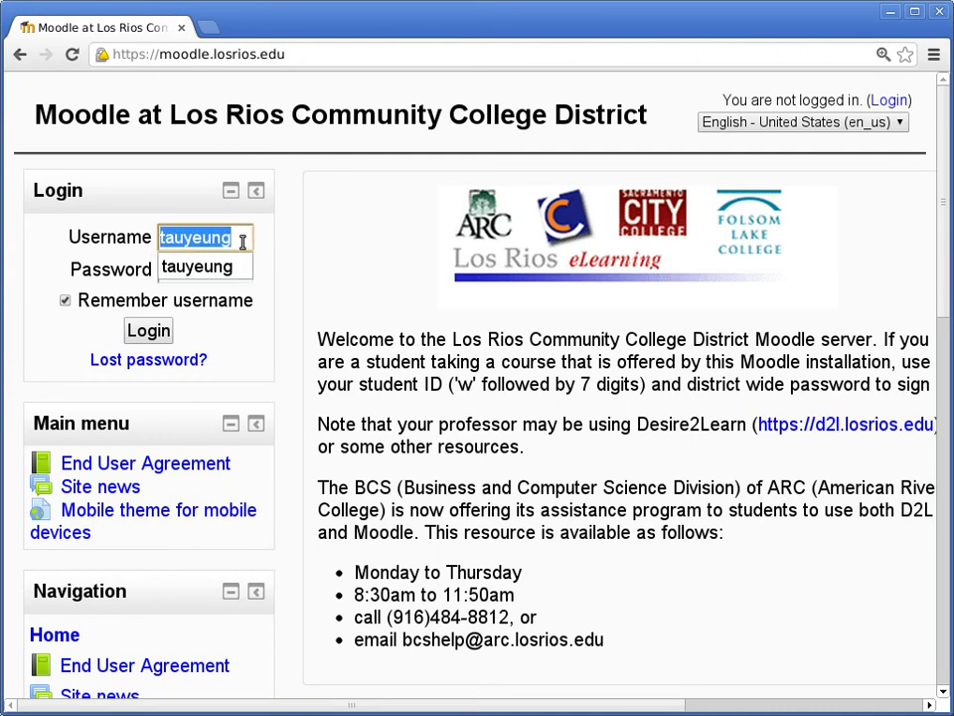
{"action": "type", "text": "w"}
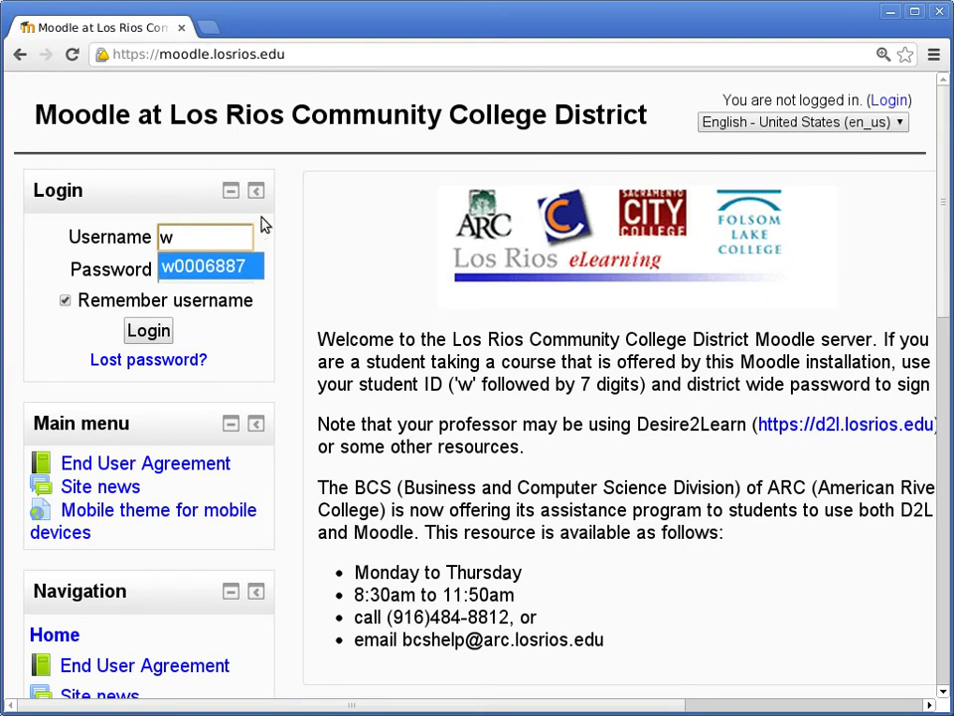
{"action": "left_click", "coordinate": [194, 266]}
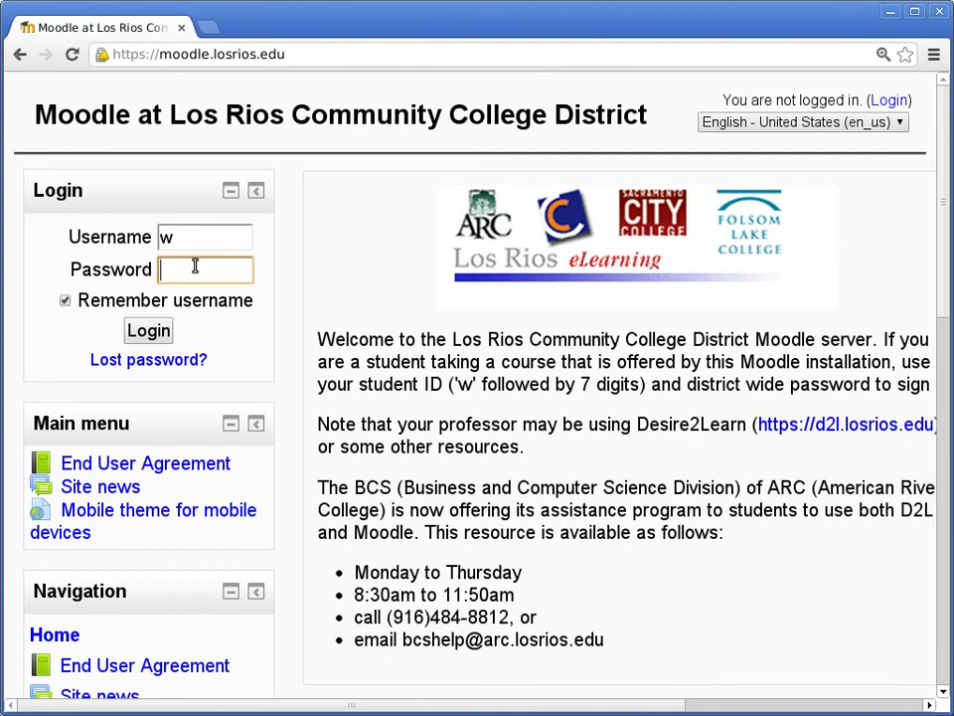
Log in to Moodle with the previously used account username and the account password.
{"action": "key", "text": "shift+Tab"}
{"action": "type", "text": "t"}
{"action": "left_click", "coordinate": [196, 266]}
{"action": "left_click", "coordinate": [196, 269]}
{"action": "type", "text": "••••••••••••"}
{"action": "left_click", "coordinate": [149, 332]}
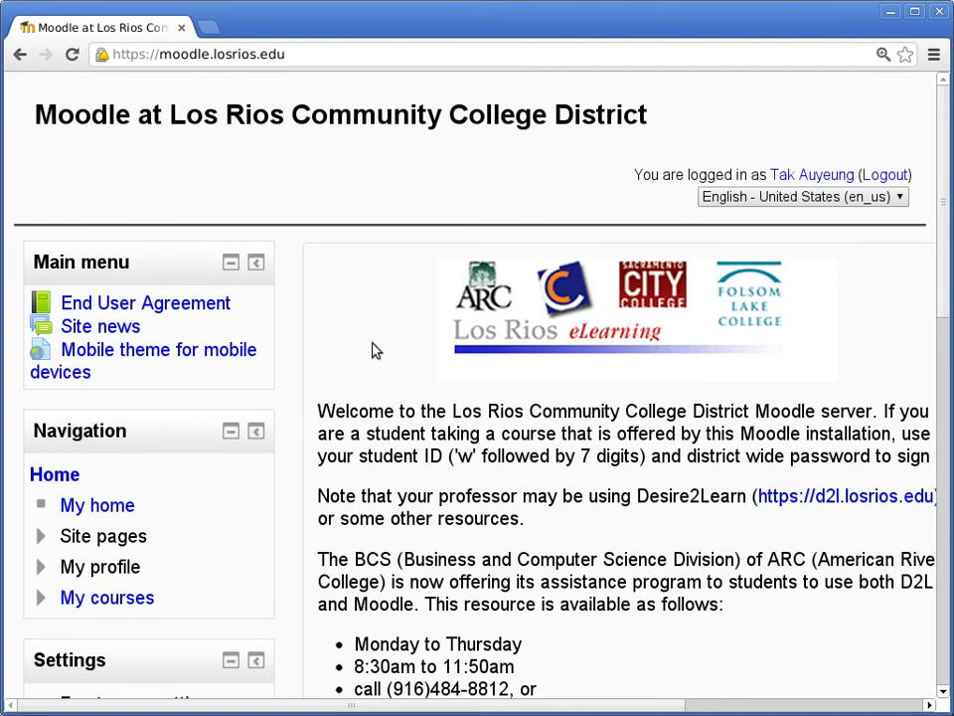
Find the course CISW370 Designing Accessible Web Sites under My courses and open it.
{"action": "scroll", "coordinate": [362, 336], "scroll_direction": "down", "scroll_amount": 3}
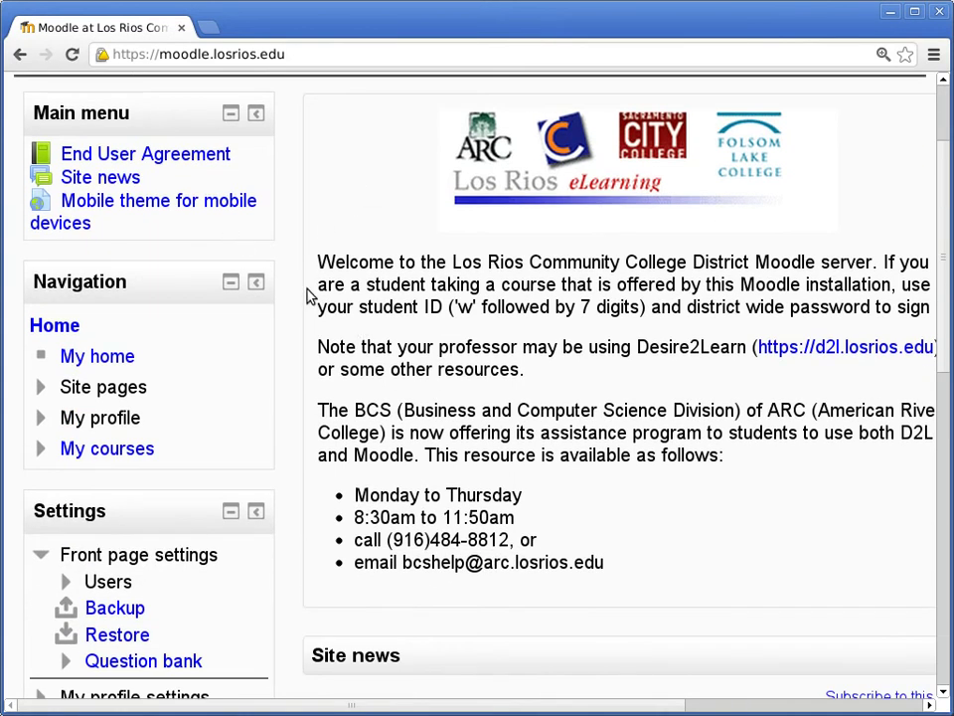
{"action": "scroll", "coordinate": [309, 290], "scroll_direction": "up", "scroll_amount": 1}
{"action": "scroll", "coordinate": [307, 289], "scroll_direction": "down", "scroll_amount": 4}
{"action": "scroll", "coordinate": [305, 291], "scroll_direction": "down", "scroll_amount": 3}
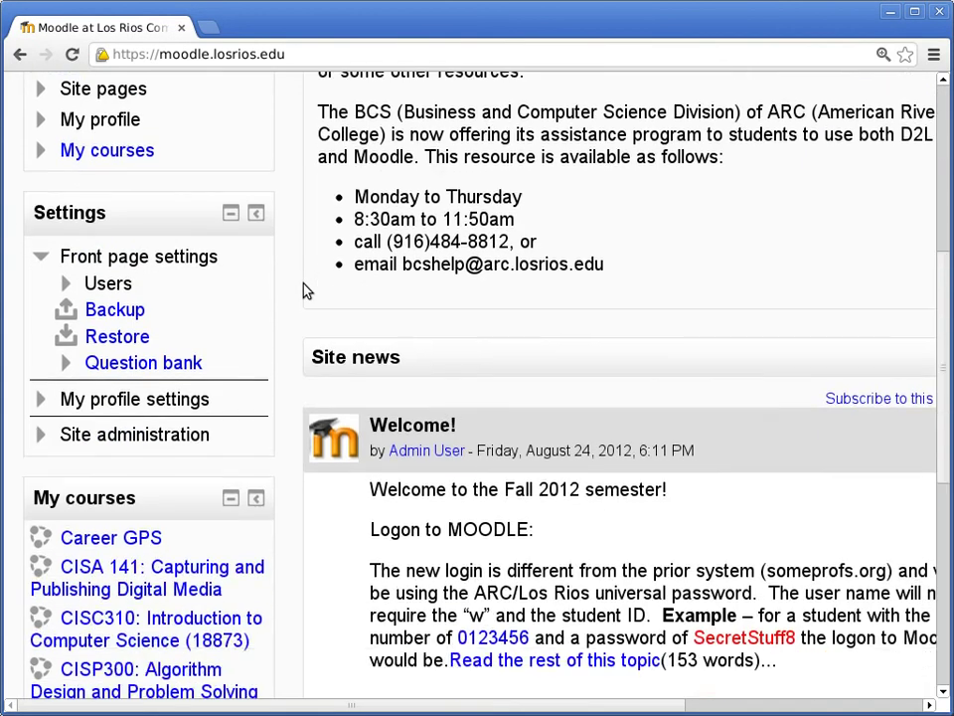
{"action": "scroll", "coordinate": [90, 553], "scroll_direction": "down", "scroll_amount": 3}
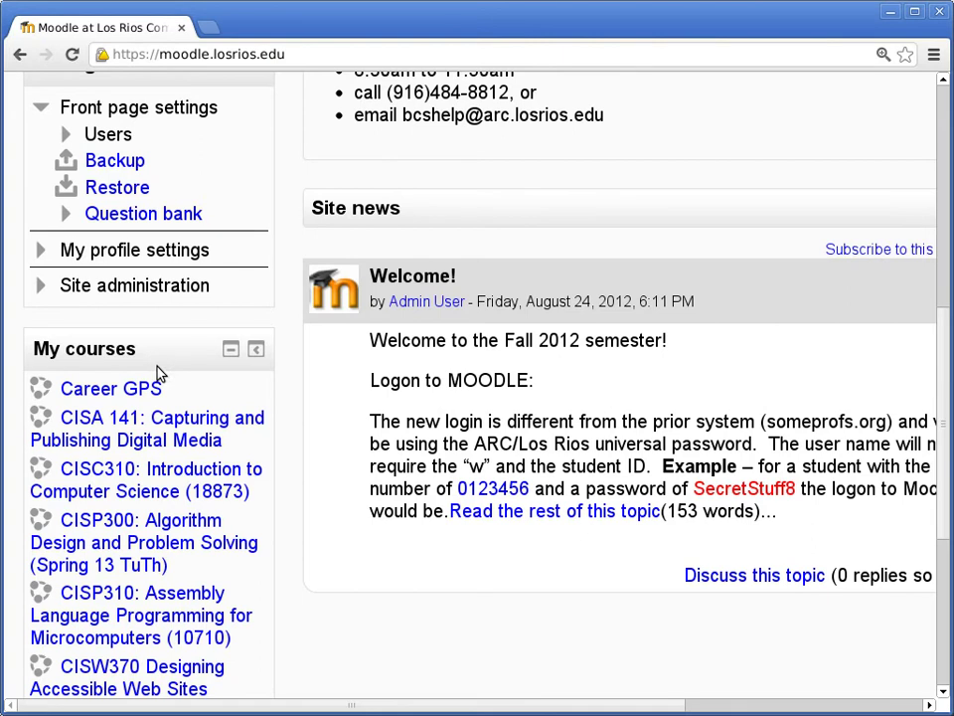
{"action": "scroll", "coordinate": [159, 374], "scroll_direction": "down", "scroll_amount": 3}
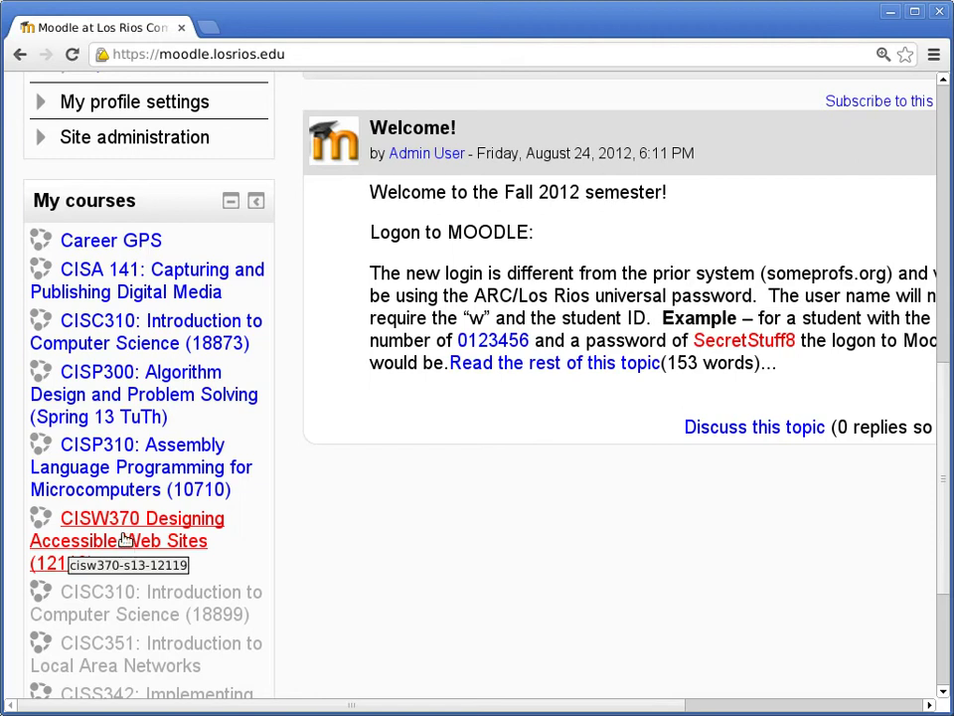
{"action": "left_click", "coordinate": [125, 542]}
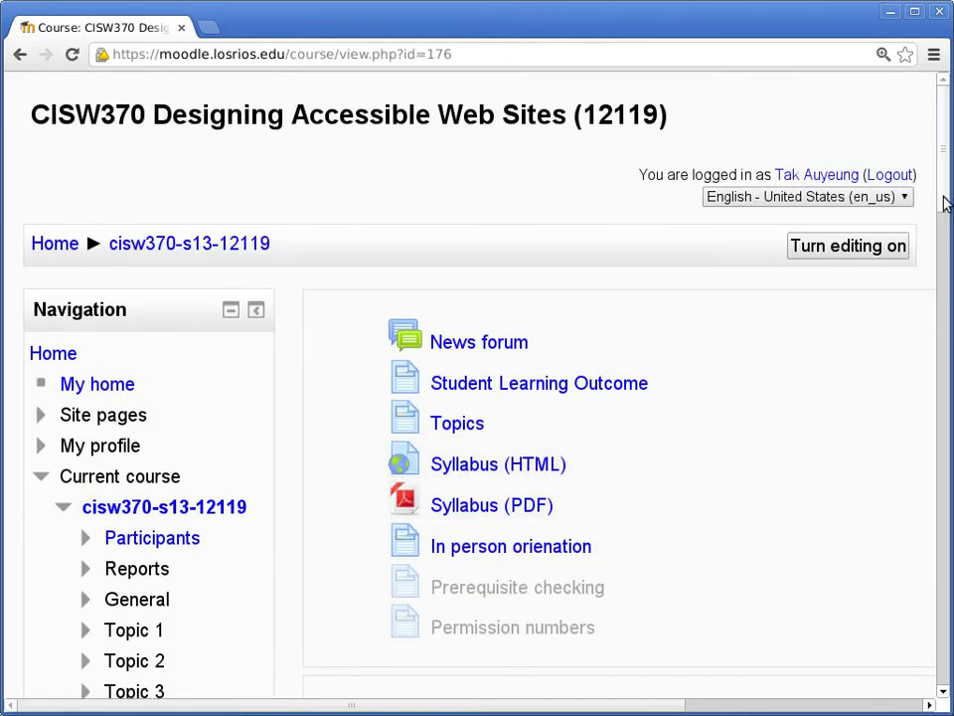
Open the HTML version of the CISW370 syllabus and go to its Course Information section.
{"action": "left_click_drag", "start_coordinate": [943, 200], "coordinate": [947, 239]}
{"action": "scroll", "coordinate": [841, 253], "scroll_direction": "up", "scroll_amount": 1}
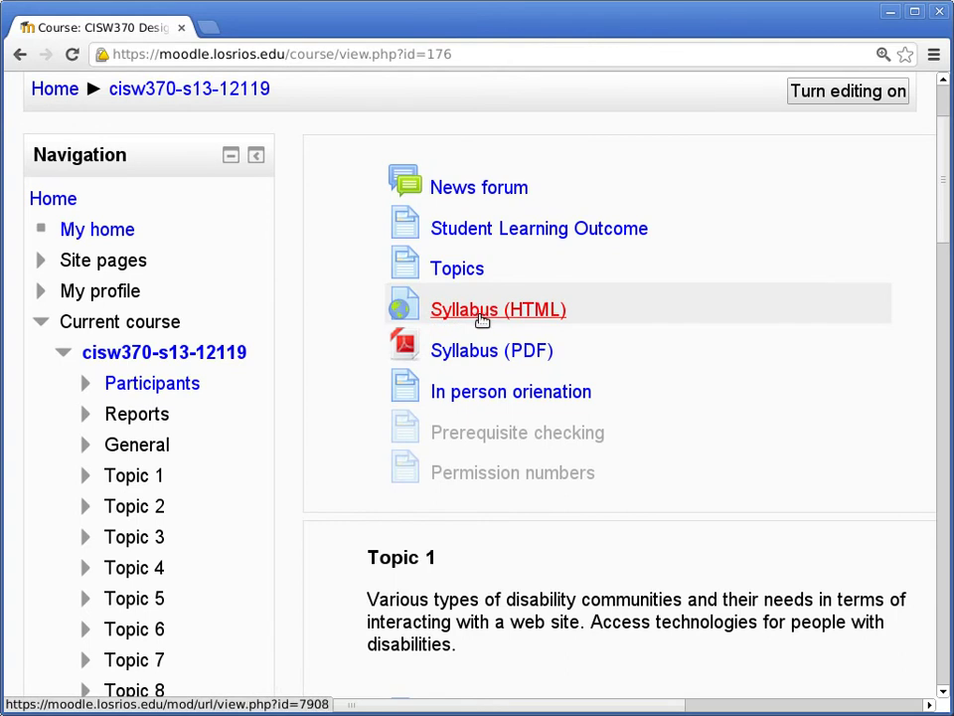
{"action": "left_click", "coordinate": [482, 320]}
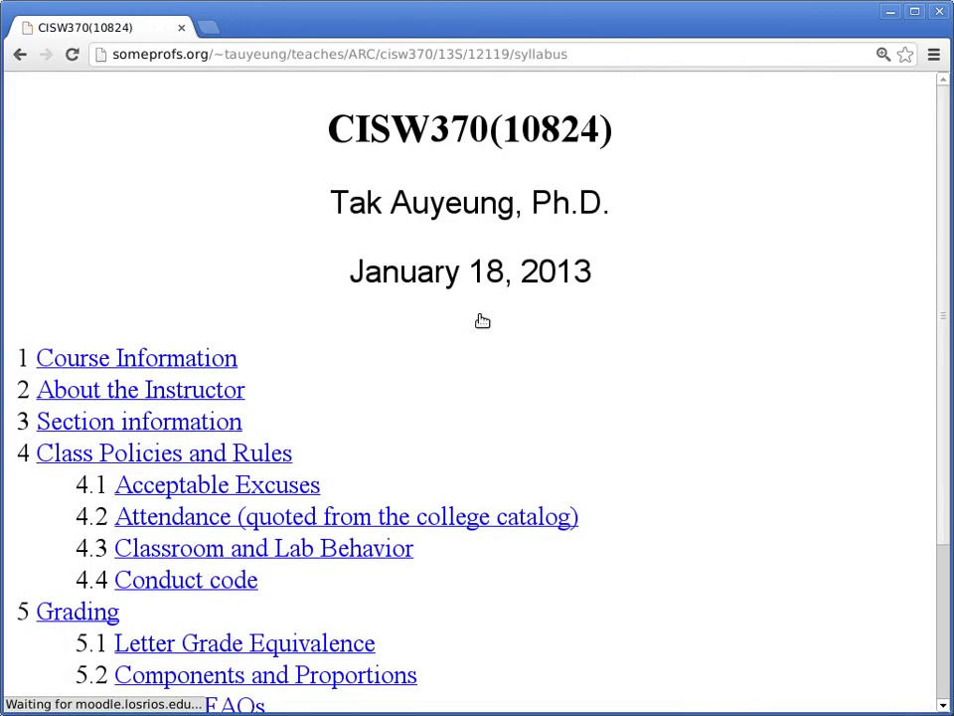
{"action": "left_click", "coordinate": [201, 366]}
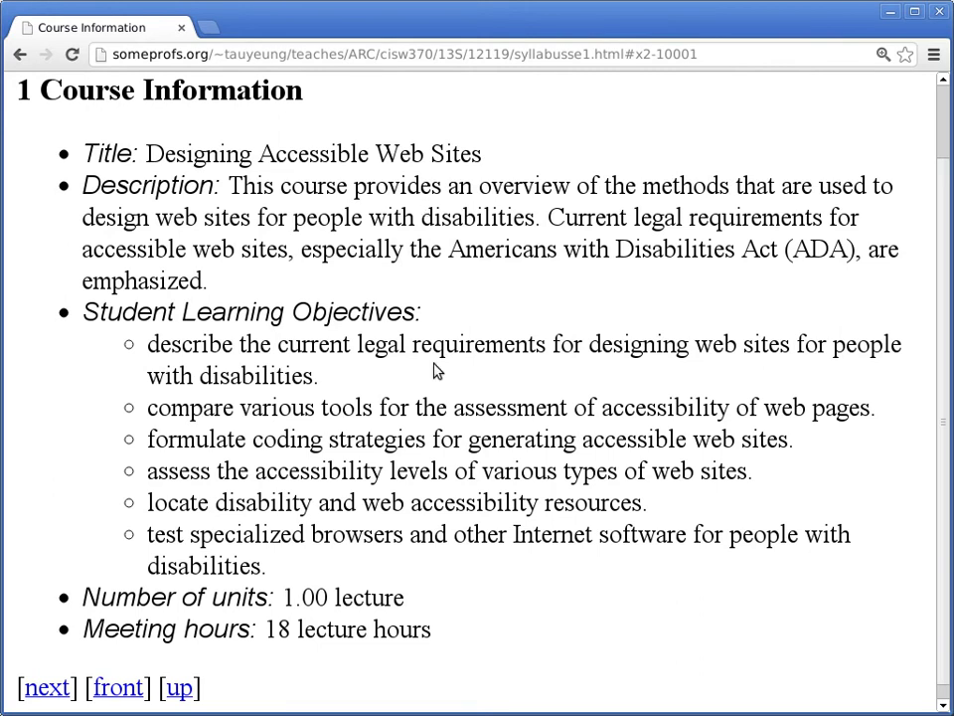
Read on to the About the Instructor section and highlight the instructor's surname and the Monday/Wednesday office hours.
{"action": "scroll", "coordinate": [444, 361], "scroll_direction": "down", "scroll_amount": 1}
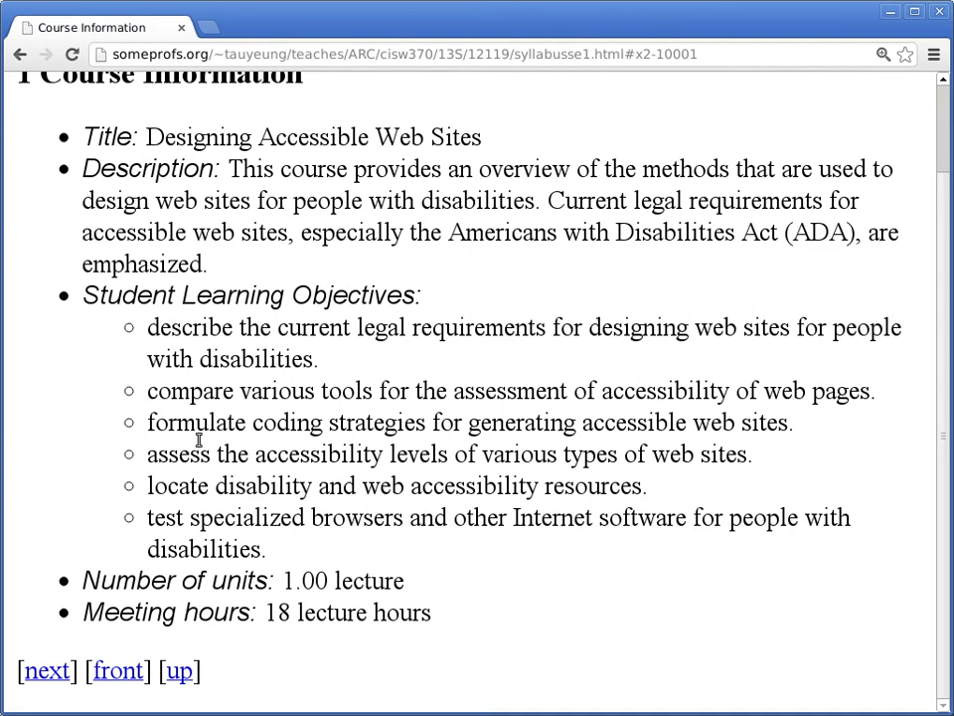
{"action": "left_click", "coordinate": [45, 674]}
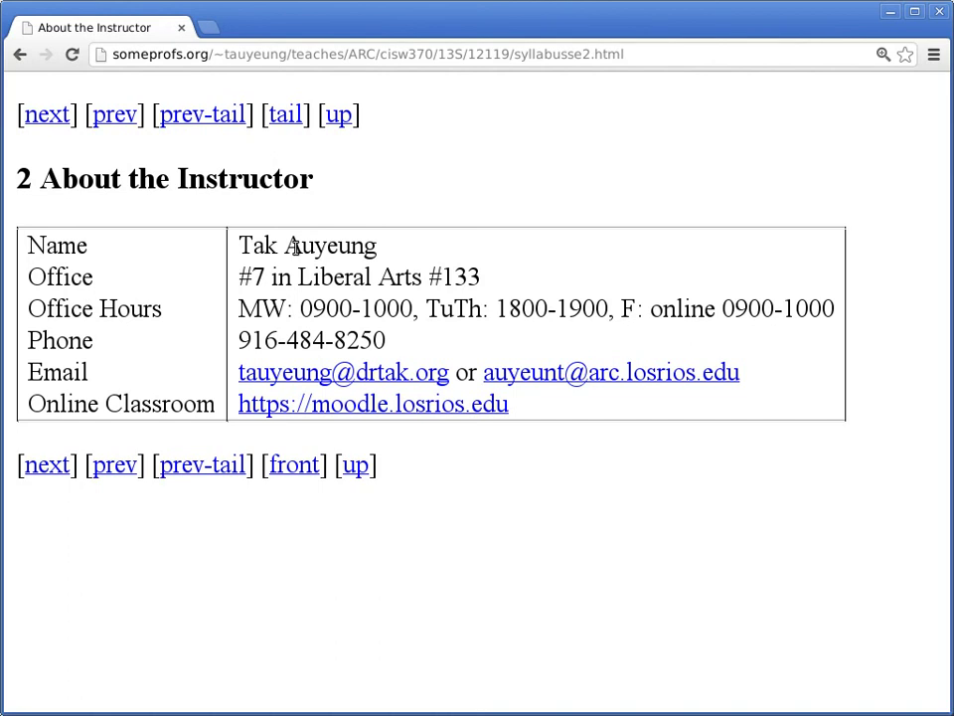
{"action": "left_click_drag", "start_coordinate": [285, 249], "coordinate": [370, 251]}
{"action": "left_click", "coordinate": [353, 248]}
{"action": "left_click_drag", "start_coordinate": [301, 311], "coordinate": [411, 311]}
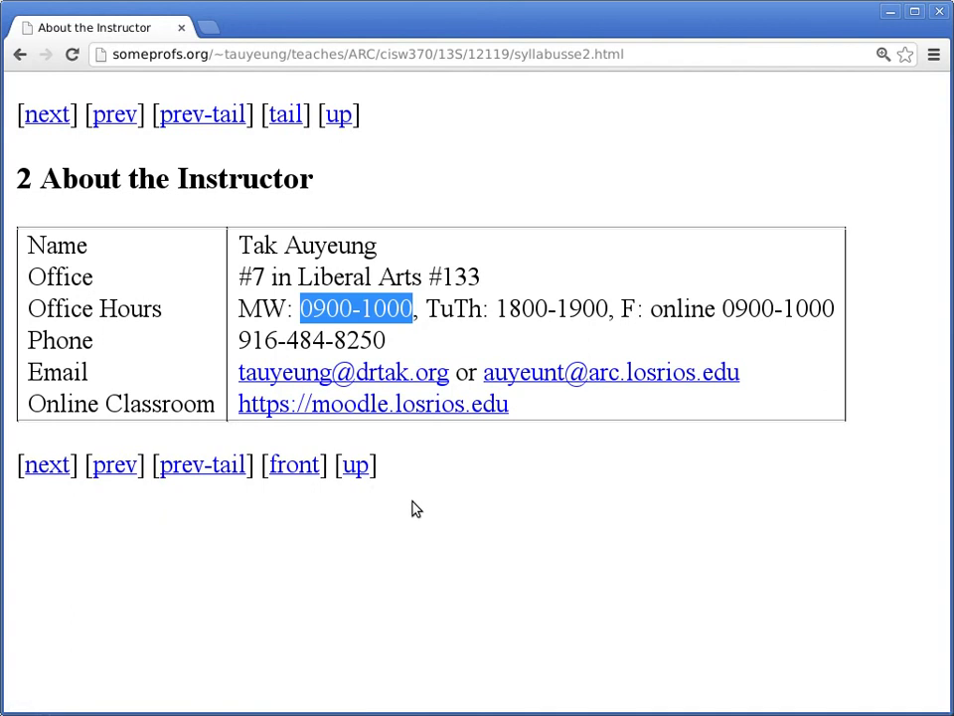
Continue through the syllabus sections Section information, Class Policies and Rules, and Grading.
{"action": "left_click", "coordinate": [44, 467]}
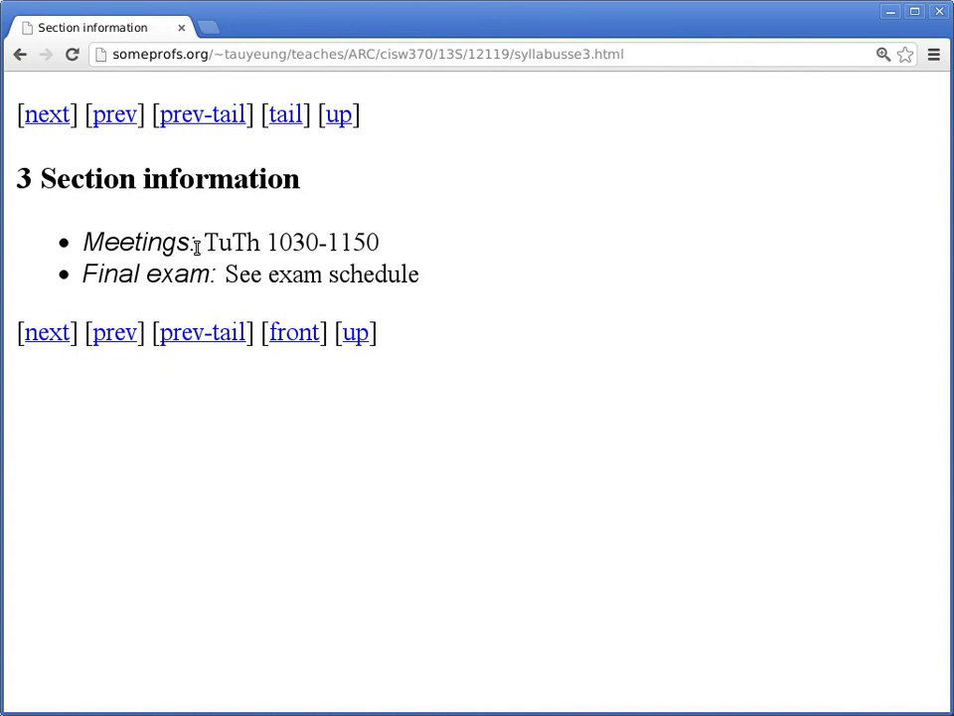
{"action": "left_click", "coordinate": [49, 337]}
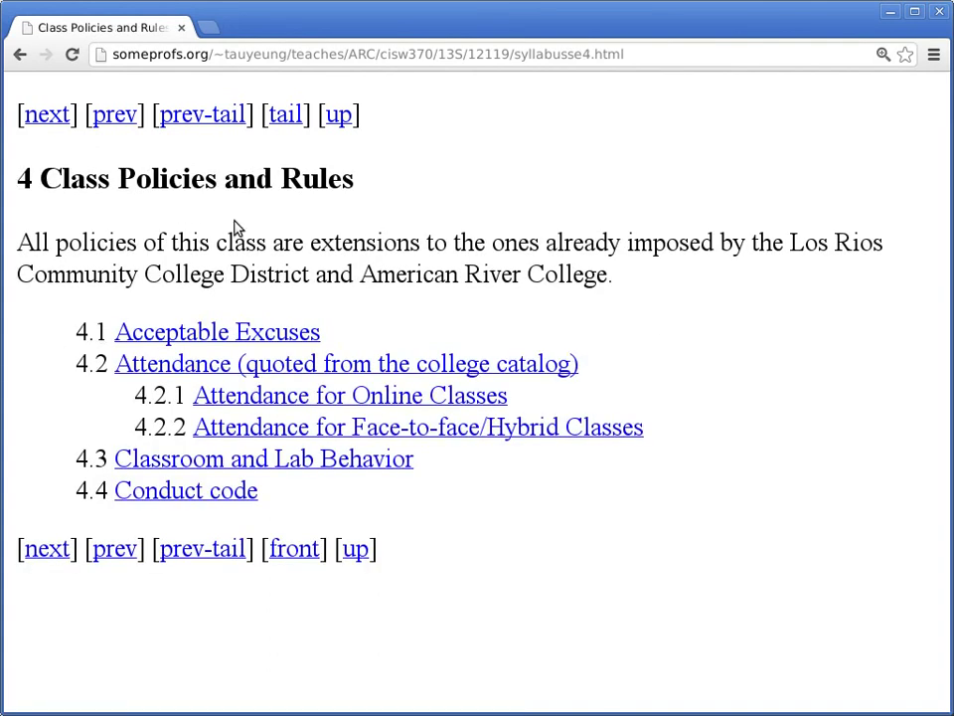
{"action": "left_click", "coordinate": [47, 553]}
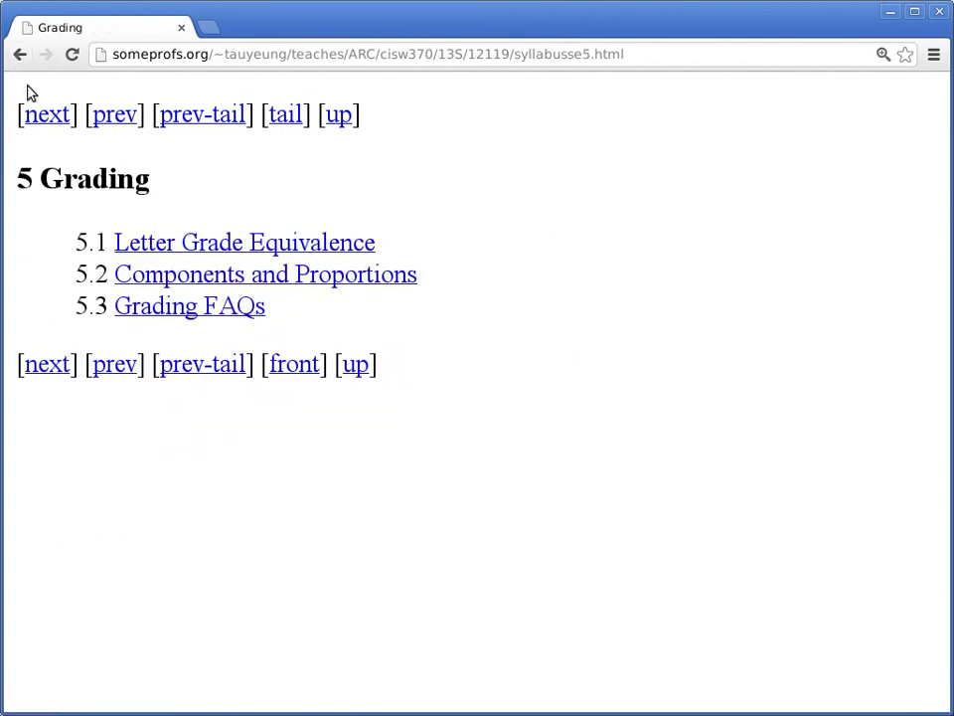
Return to Class Policies and Rules and view the subsections 4.1 Acceptable Excuses and 4.2 Attendance.
{"action": "left_click", "coordinate": [127, 117]}
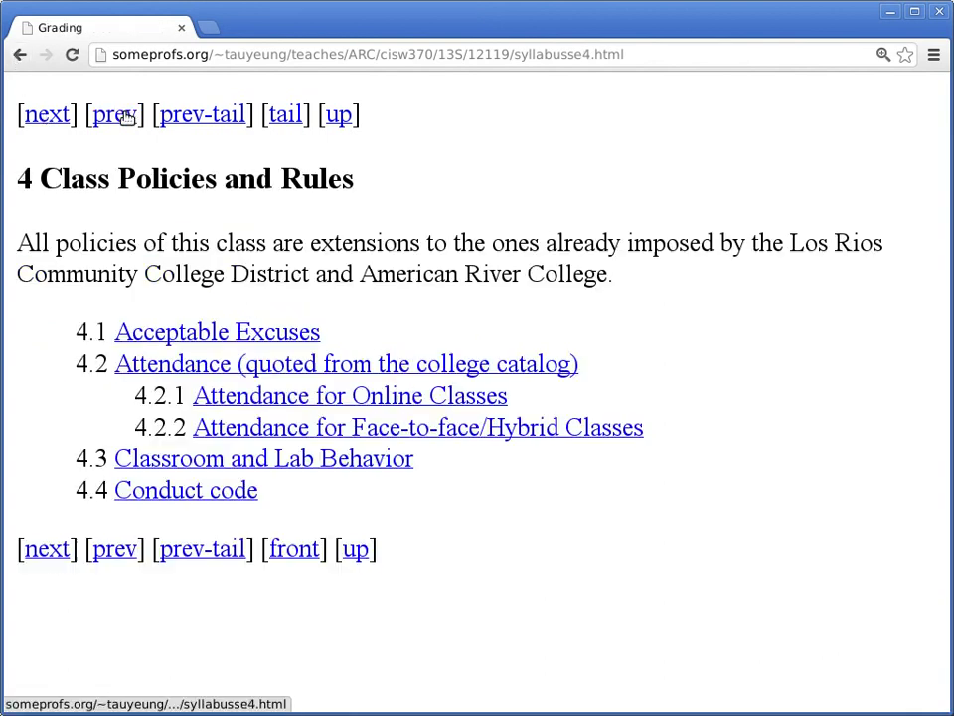
{"action": "left_click", "coordinate": [194, 336]}
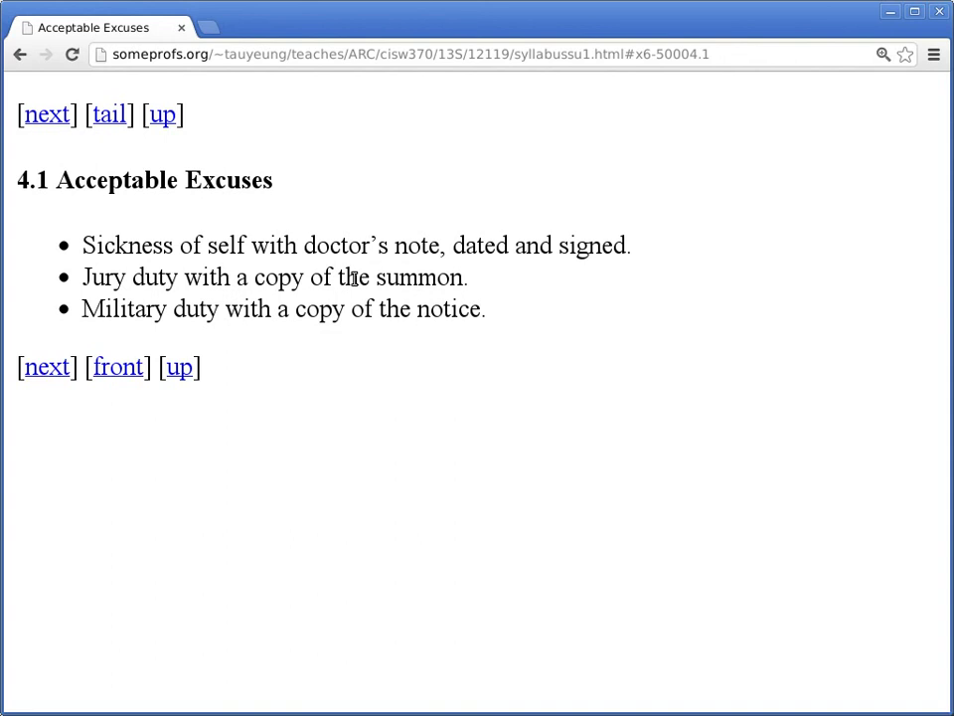
{"action": "left_click", "coordinate": [60, 109]}
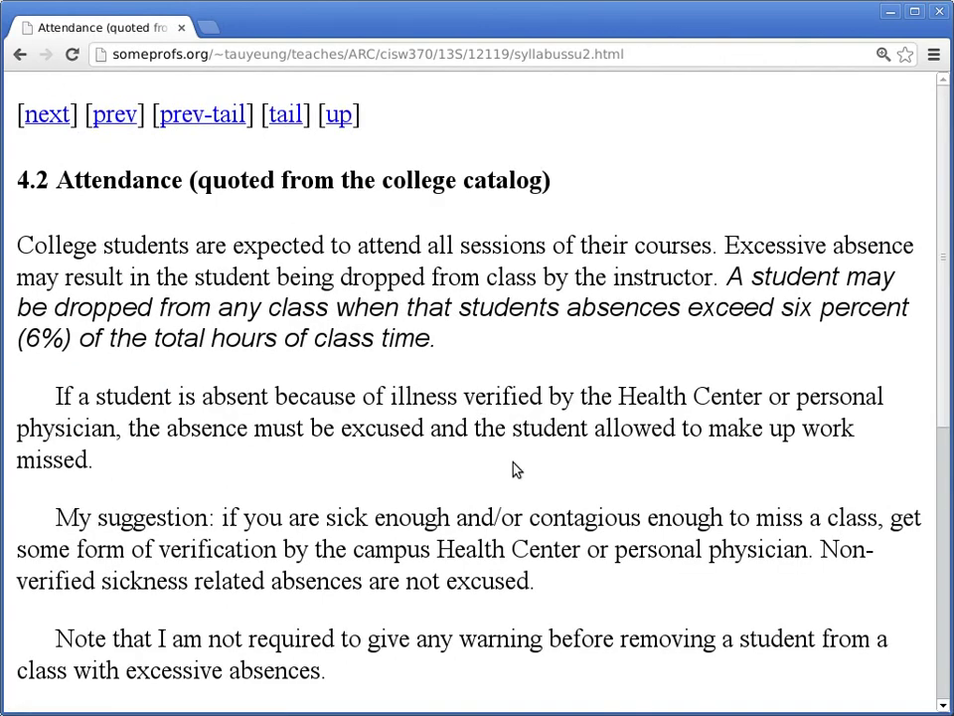